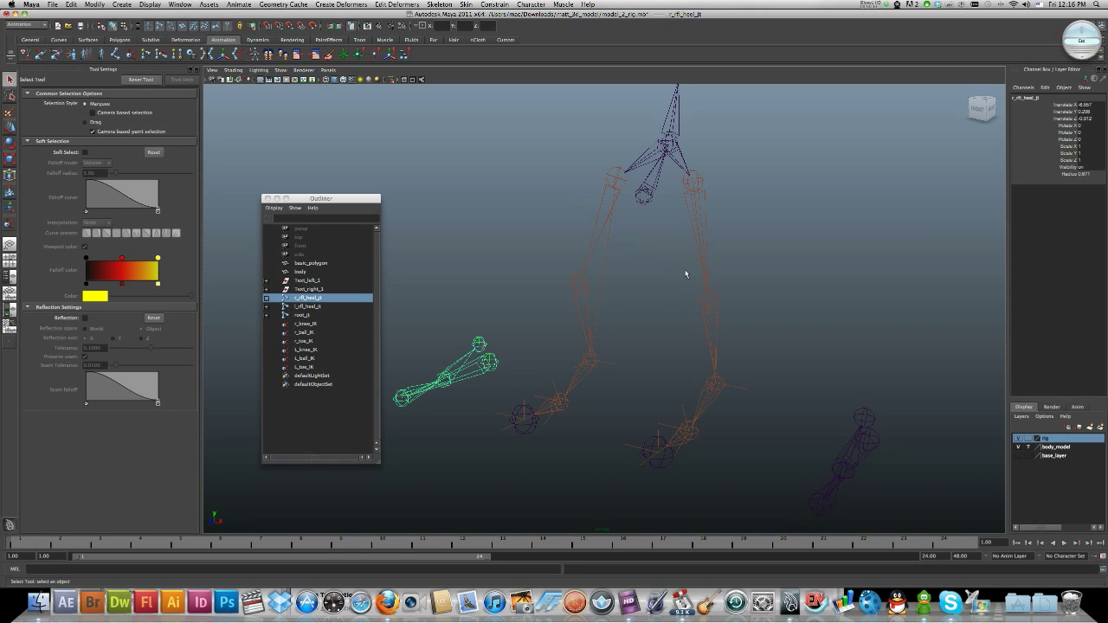
Drag r_knee_IK upward along Y so the right leg bends at the knee.
{"action": "left_click", "coordinate": [613, 367]}
{"action": "key", "text": "w"}
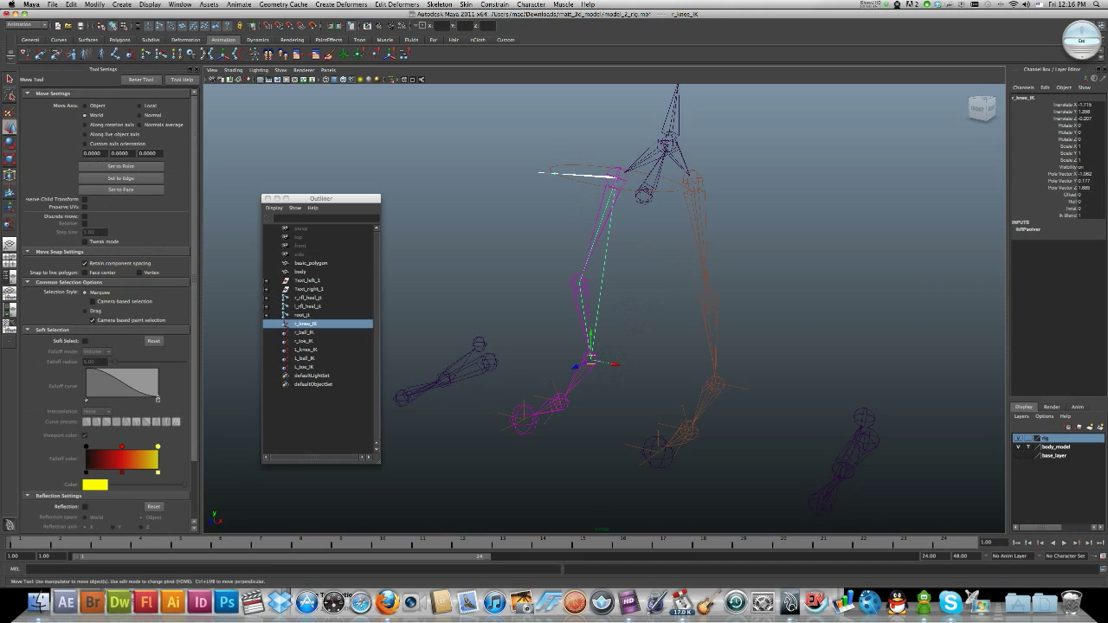
{"action": "mouse_move", "coordinate": [591, 337]}
{"action": "left_mouse_down"}
{"action": "mouse_move", "coordinate": [588, 309]}
{"action": "mouse_move", "coordinate": [551, 322]}
{"action": "left_mouse_up"}
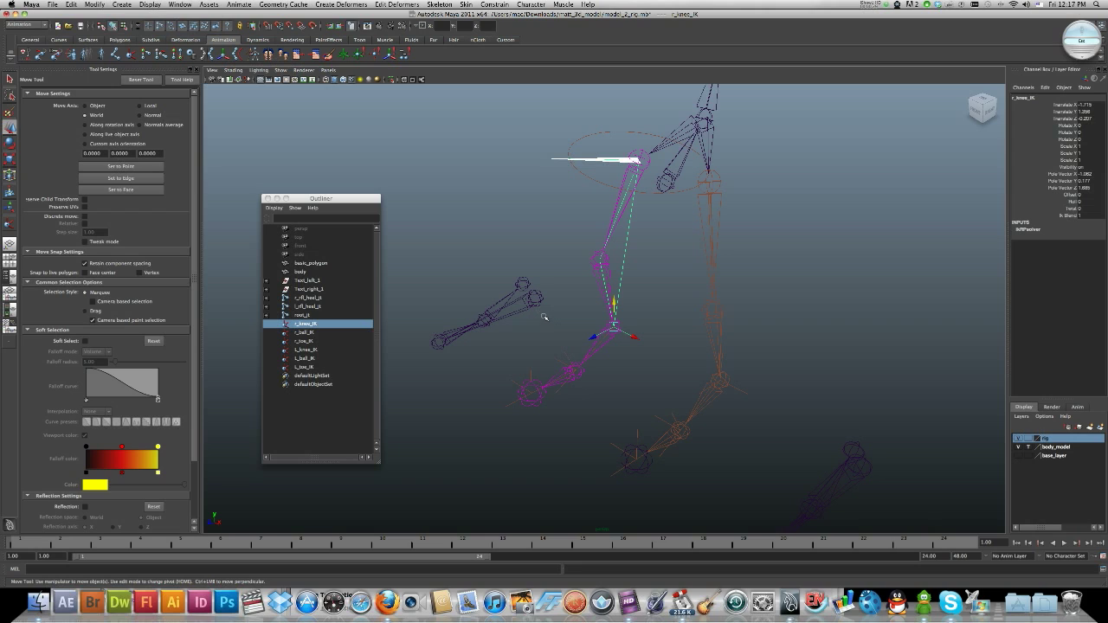
Move the r_rfl_heel_jt chain onto the raised right foot, then deselect.
{"action": "left_click", "coordinate": [537, 305]}
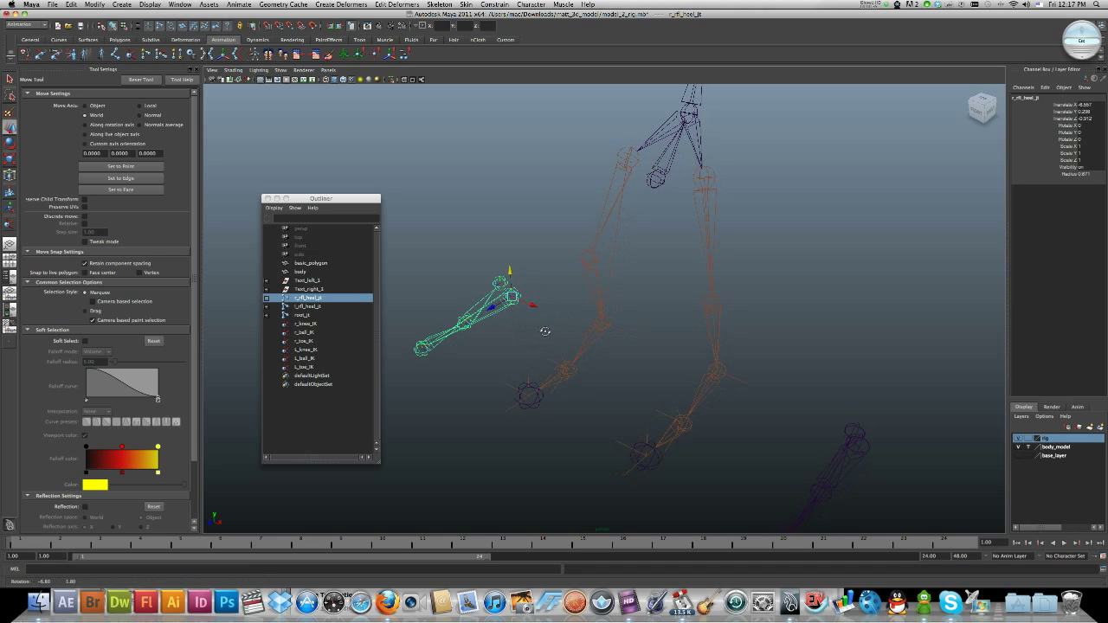
{"action": "left_click_drag", "start_coordinate": [542, 333], "coordinate": [542, 326], "text": "alt"}
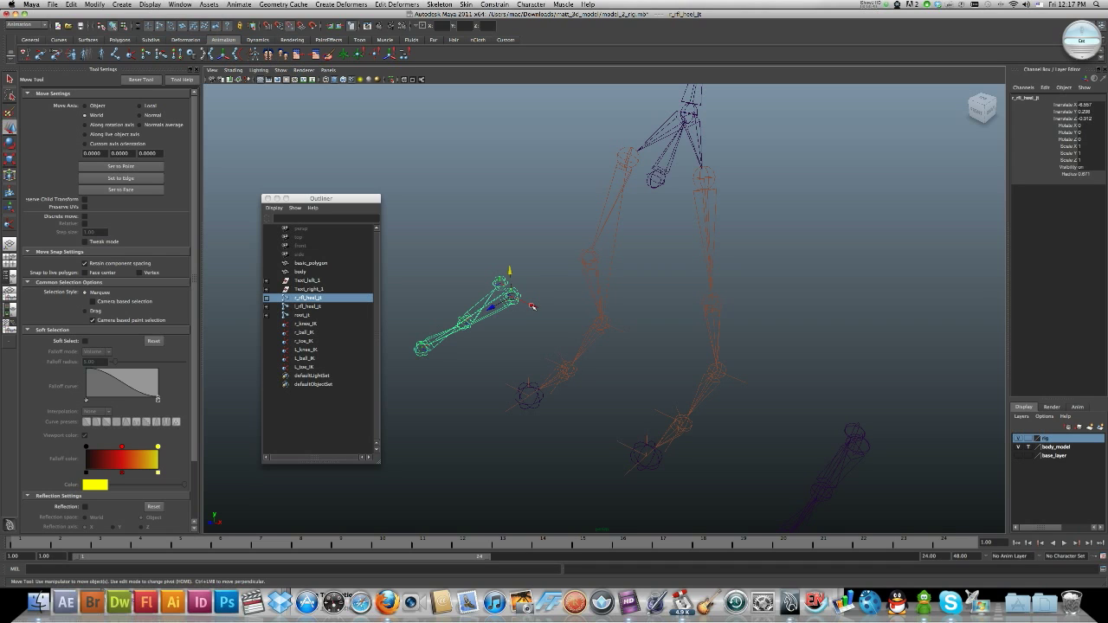
{"action": "left_click_drag", "start_coordinate": [533, 307], "coordinate": [566, 327]}
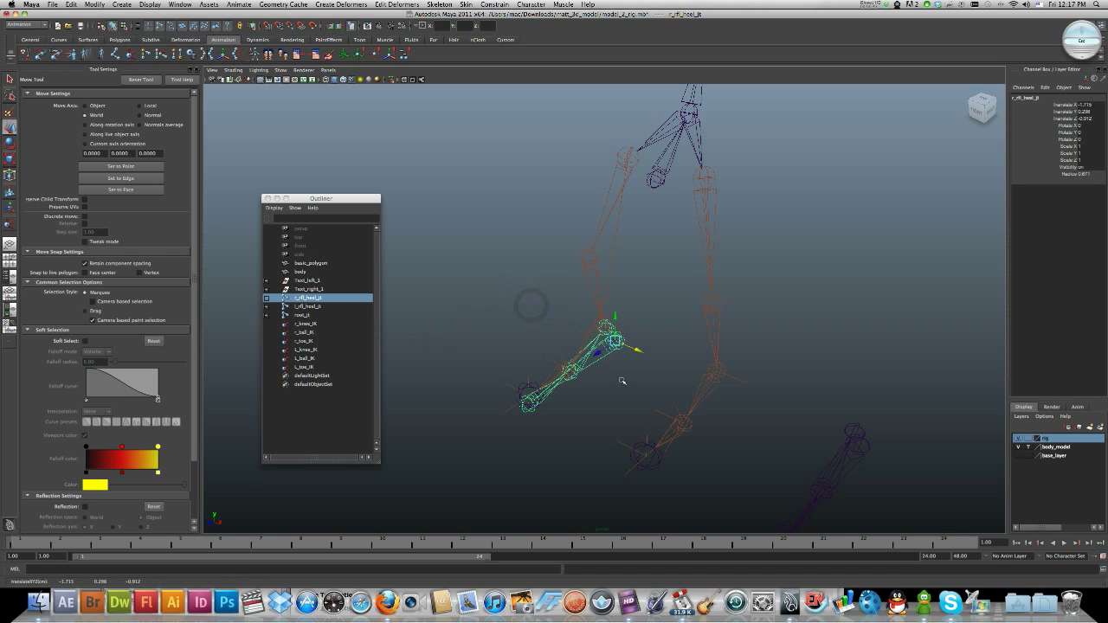
{"action": "scroll", "coordinate": [618, 380], "scroll_direction": "up", "scroll_amount": 3}
{"action": "scroll", "coordinate": [618, 380], "scroll_direction": "up", "scroll_amount": 3}
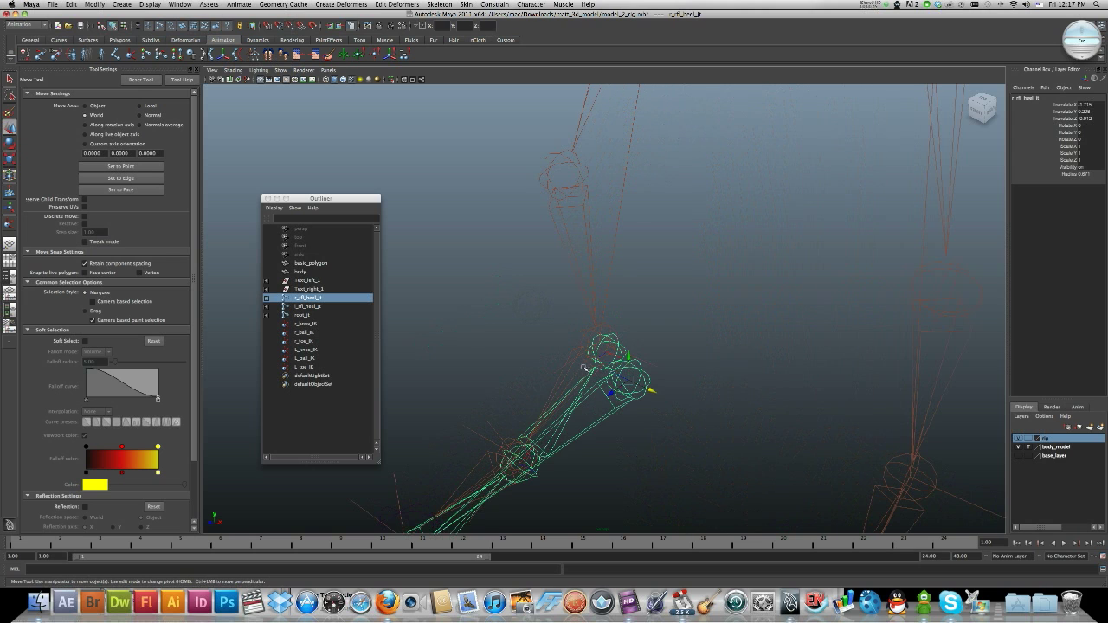
{"action": "left_click_drag", "start_coordinate": [585, 377], "coordinate": [545, 241], "text": "alt"}
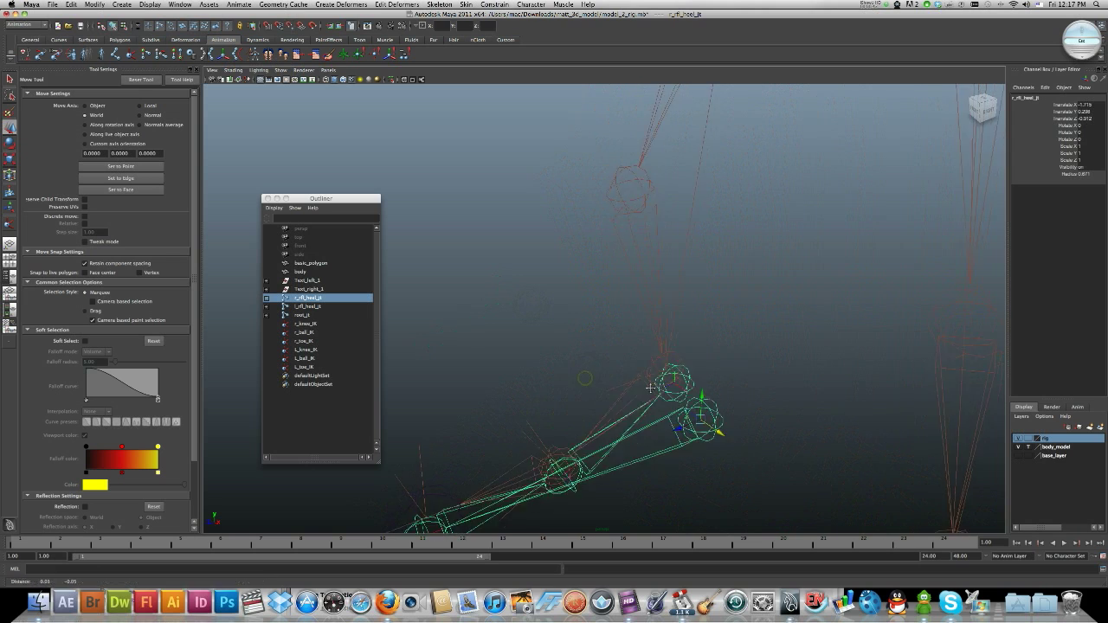
{"action": "left_click", "coordinate": [630, 268]}
{"action": "mouse_move", "coordinate": [630, 267]}
{"action": "left_mouse_down", "text": "alt"}
{"action": "mouse_move", "coordinate": [572, 254]}
{"action": "mouse_move", "coordinate": [606, 317]}
{"action": "left_mouse_up", "text": "alt"}
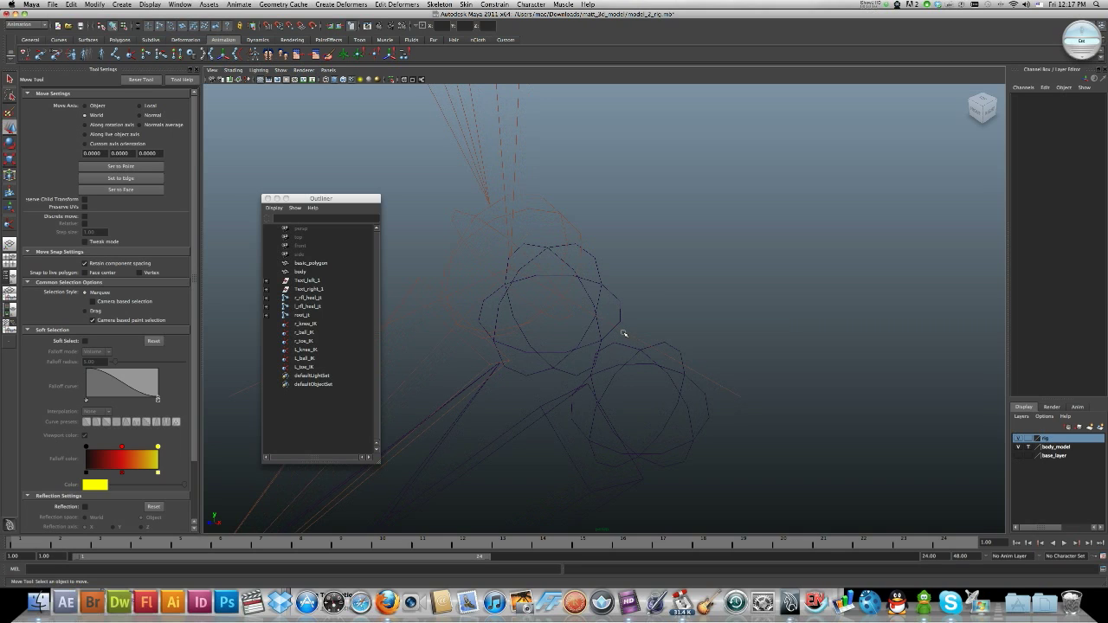
Select r_knee_IK and add r_rfl_ankle_jt to the selection, framed close-up.
{"action": "left_click", "coordinate": [624, 333]}
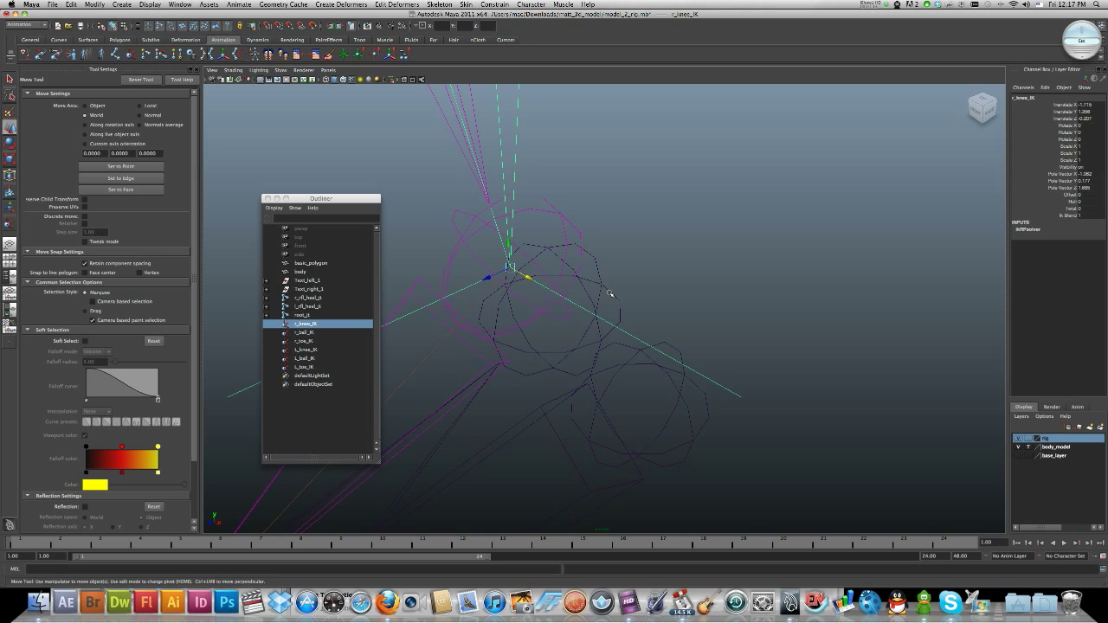
{"action": "key", "text": "f"}
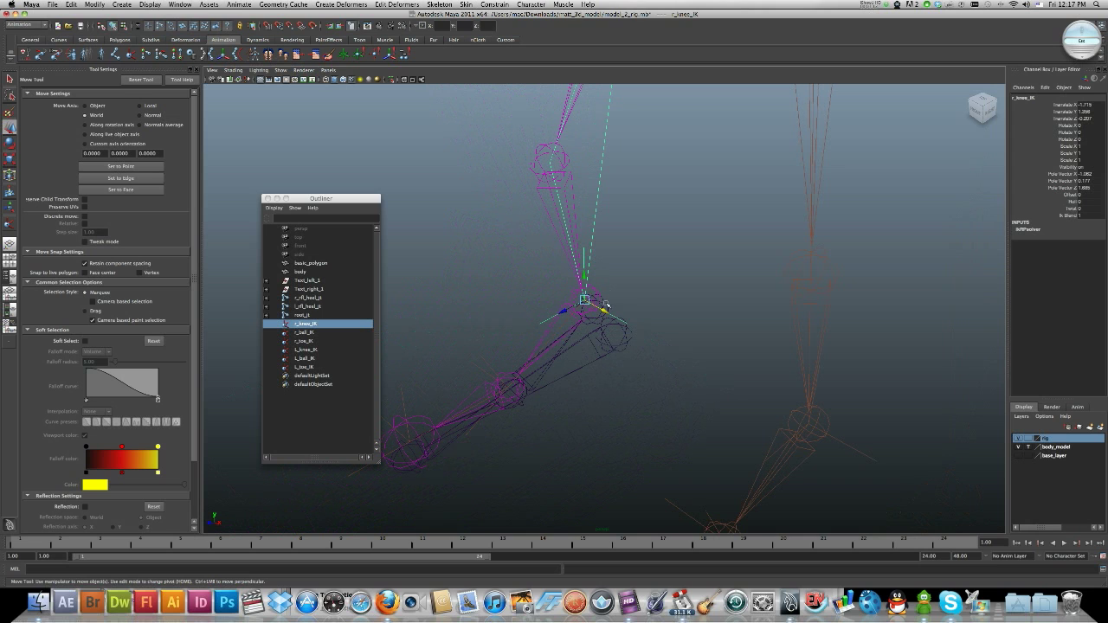
{"action": "scroll", "coordinate": [606, 306], "scroll_direction": "up", "scroll_amount": 2}
{"action": "scroll", "coordinate": [605, 306], "scroll_direction": "up", "scroll_amount": 2}
{"action": "scroll", "coordinate": [606, 306], "scroll_direction": "up", "scroll_amount": 2}
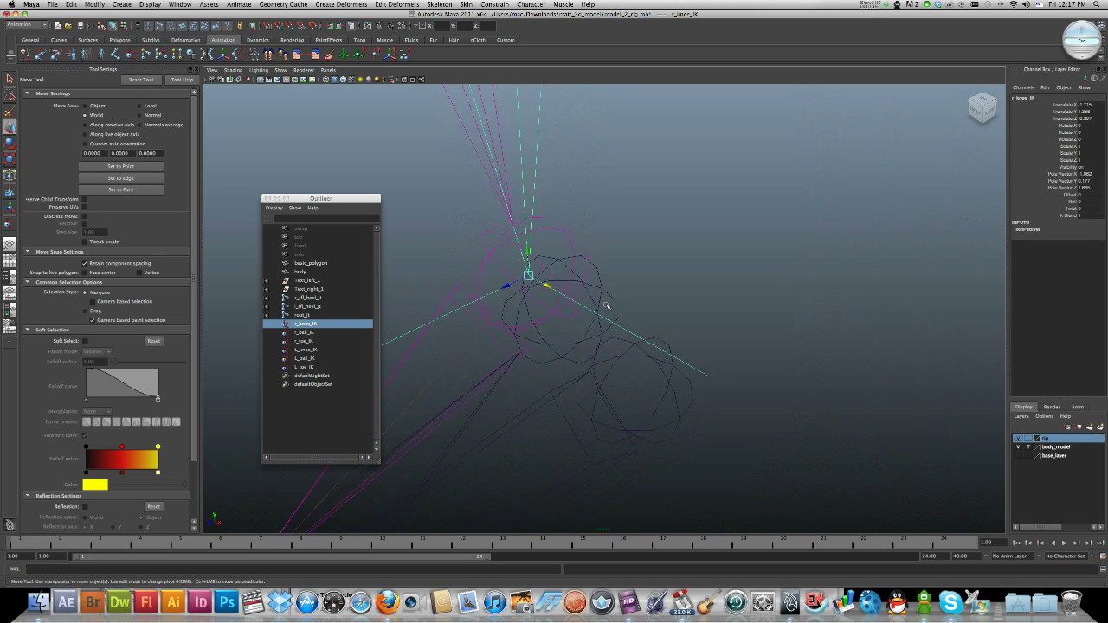
{"action": "scroll", "coordinate": [606, 306], "scroll_direction": "up", "scroll_amount": 2}
{"action": "scroll", "coordinate": [606, 306], "scroll_direction": "up", "scroll_amount": 2}
{"action": "left_click", "coordinate": [611, 278]}
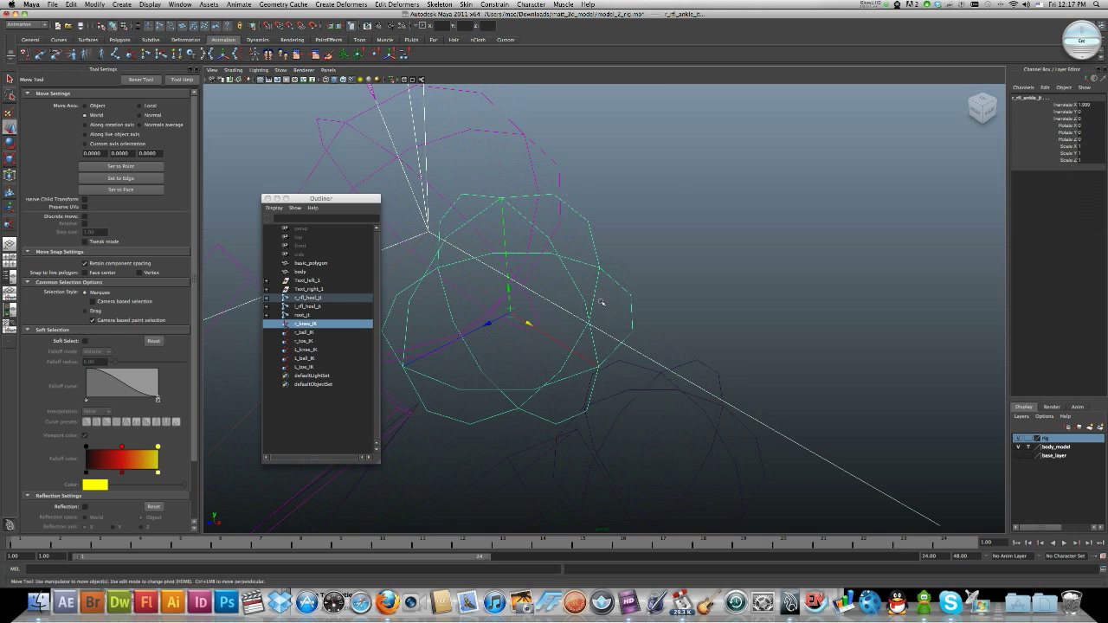
{"action": "scroll", "coordinate": [601, 302], "scroll_direction": "down", "scroll_amount": 2}
{"action": "scroll", "coordinate": [601, 302], "scroll_direction": "down", "scroll_amount": 2}
{"action": "scroll", "coordinate": [601, 302], "scroll_direction": "down", "scroll_amount": 2}
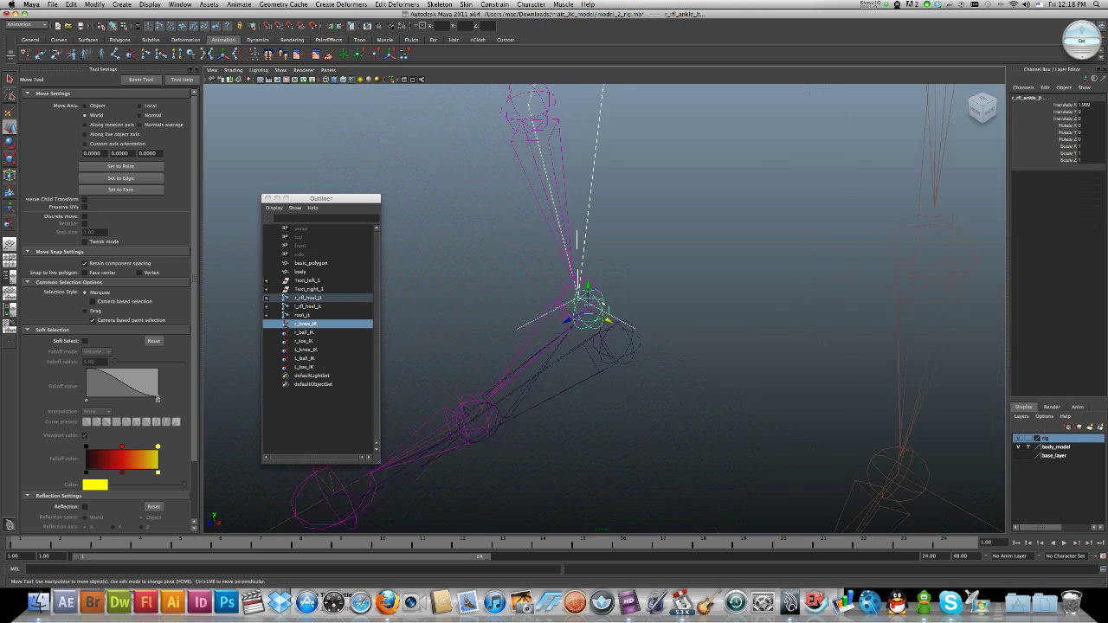
{"action": "scroll", "coordinate": [601, 302], "scroll_direction": "down", "scroll_amount": 2}
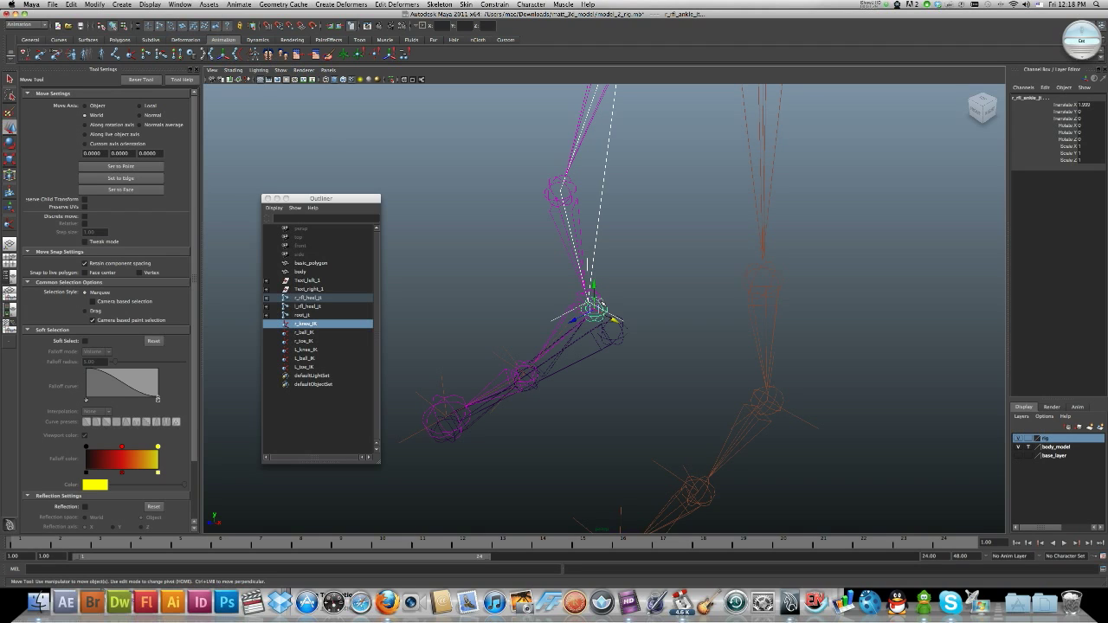
{"action": "scroll", "coordinate": [597, 353], "scroll_direction": "up", "scroll_amount": 1}
{"action": "scroll", "coordinate": [588, 344], "scroll_direction": "up", "scroll_amount": 2}
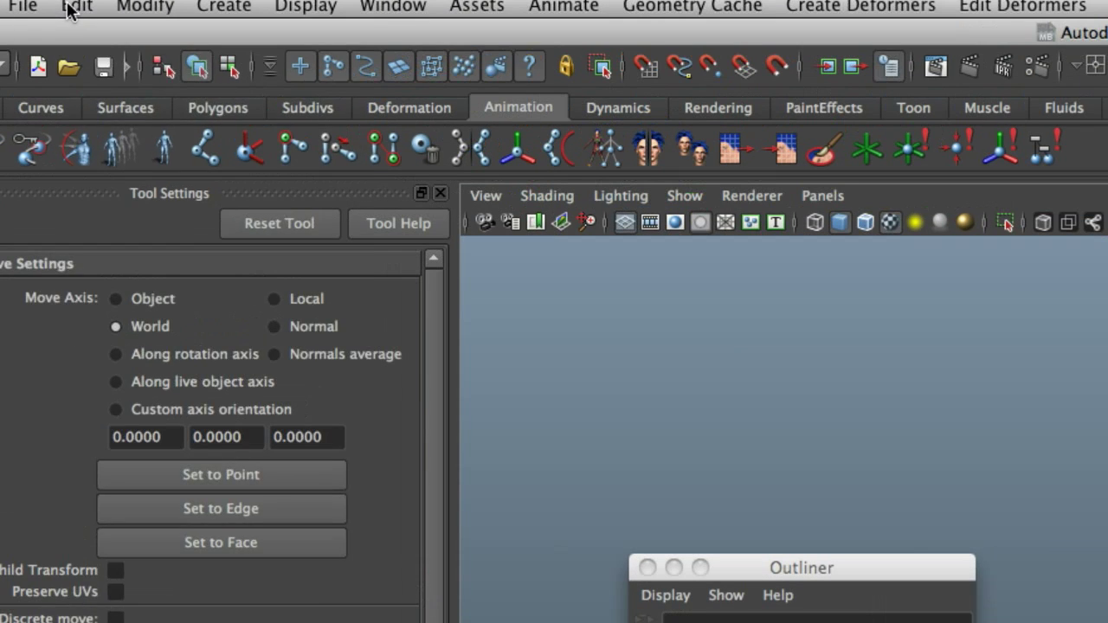
Parent r_knee_IK under r_rfl_ankle_jt, then test-move r_rfl_heel_jt to confirm the leg follows.
{"action": "left_click", "coordinate": [70, 5]}
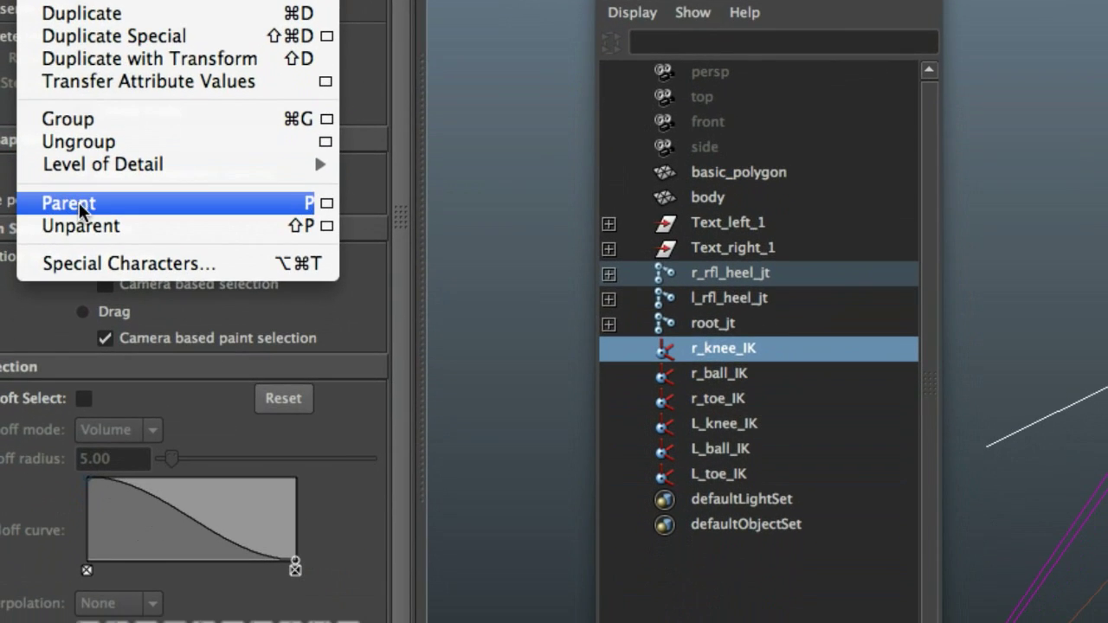
{"action": "left_click", "coordinate": [79, 203]}
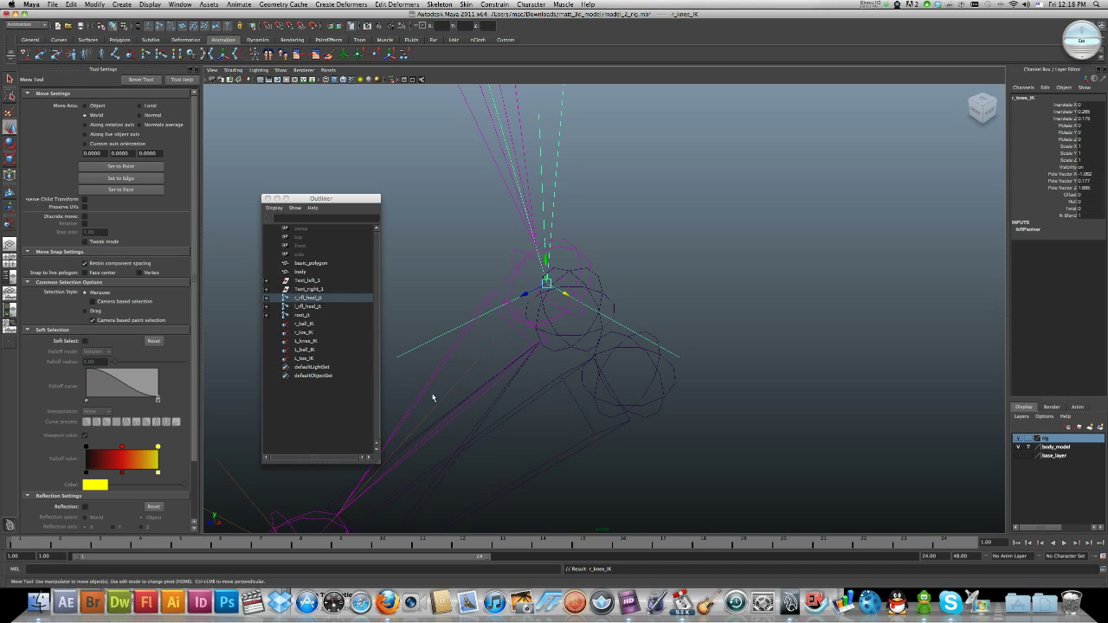
{"action": "middle_click_drag", "start_coordinate": [448, 430], "coordinate": [510, 332]}
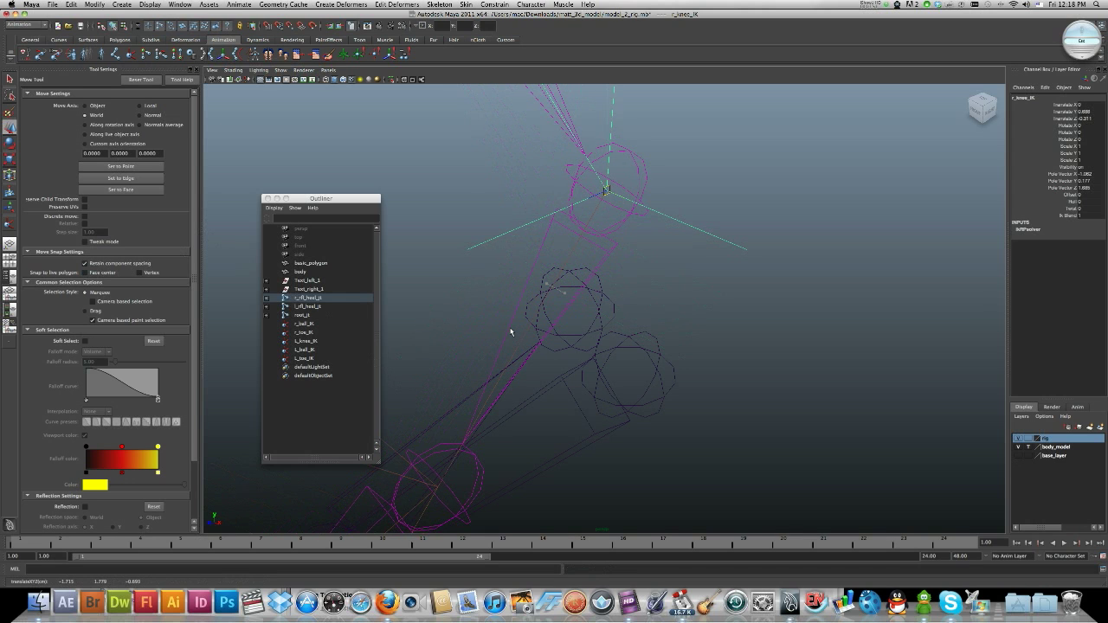
{"action": "left_click", "coordinate": [525, 400]}
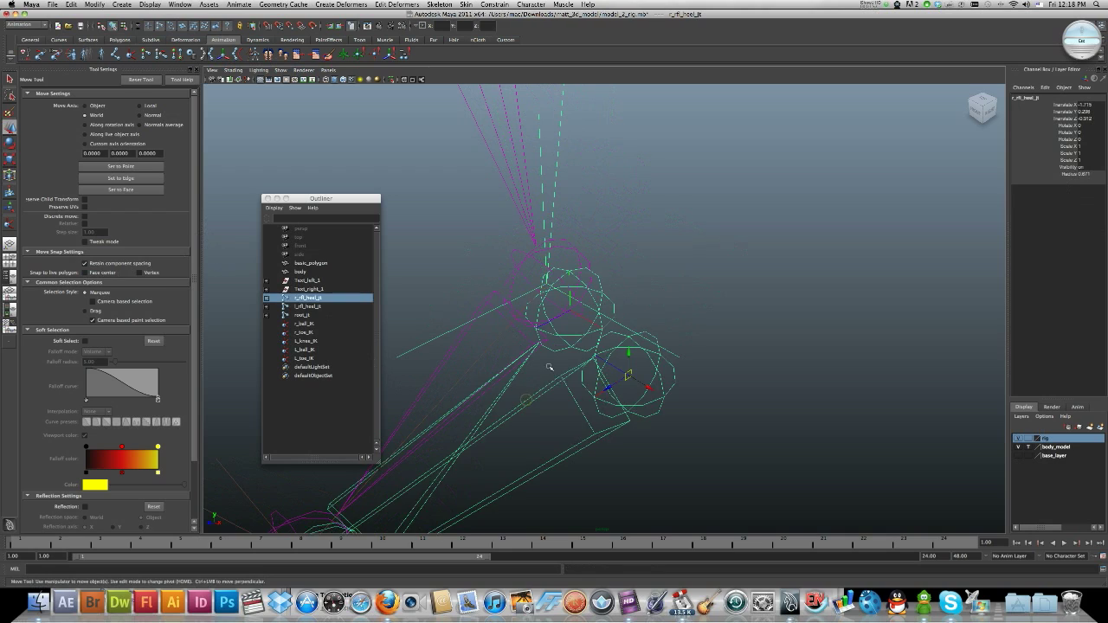
{"action": "mouse_move", "coordinate": [524, 400]}
{"action": "middle_mouse_down"}
{"action": "mouse_move", "coordinate": [547, 368]}
{"action": "mouse_move", "coordinate": [563, 281]}
{"action": "middle_mouse_up"}
Parent the right ball IK handle under the right reverse-foot ball joint.
{"action": "left_click", "coordinate": [586, 363]}
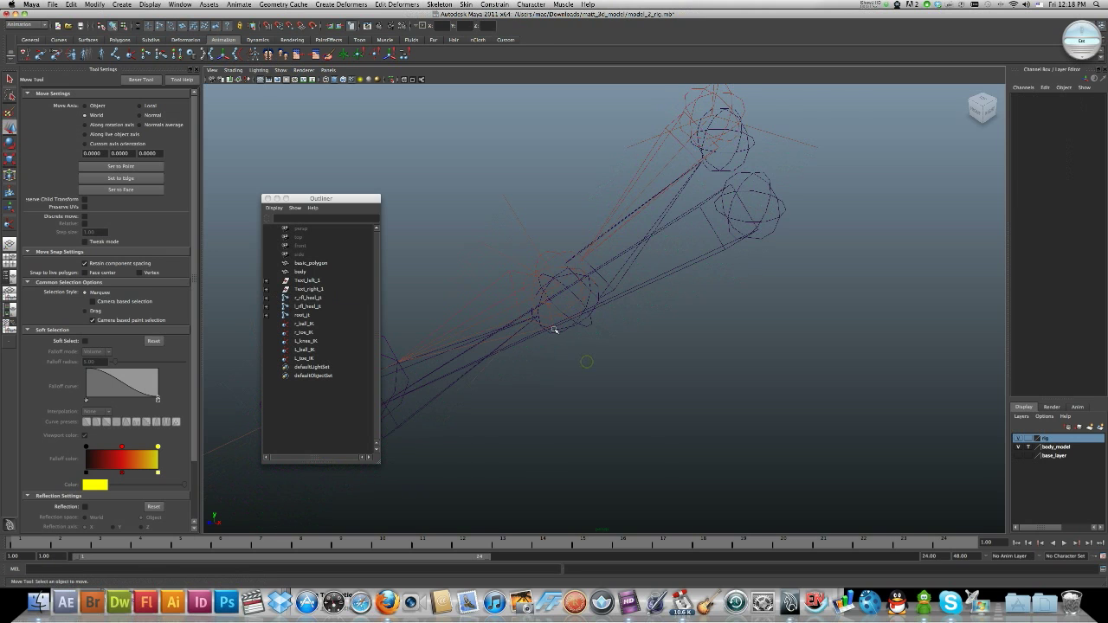
{"action": "scroll", "coordinate": [571, 347], "scroll_direction": "up", "scroll_amount": 2}
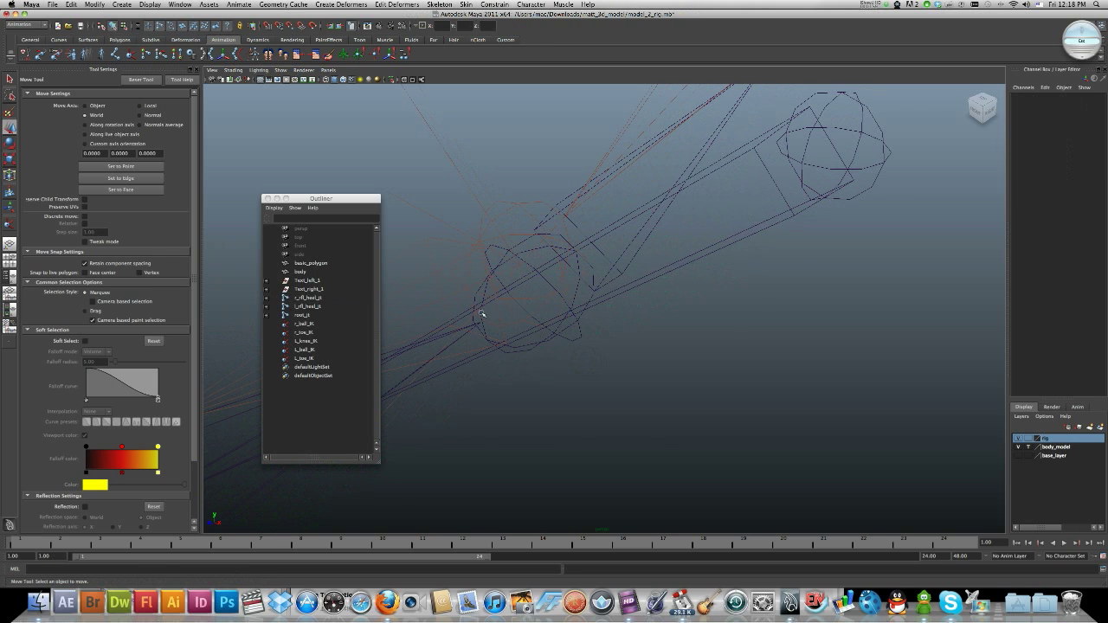
{"action": "middle_click_drag", "start_coordinate": [482, 314], "coordinate": [632, 279], "text": "alt"}
{"action": "scroll", "coordinate": [632, 280], "scroll_direction": "up", "scroll_amount": 1}
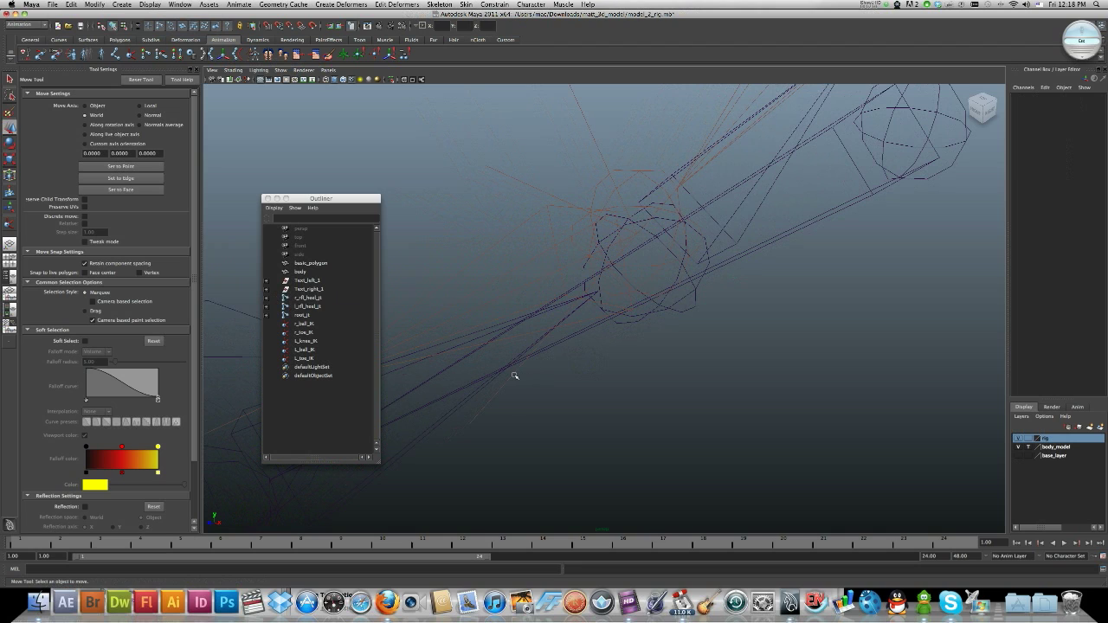
{"action": "left_click", "coordinate": [514, 375]}
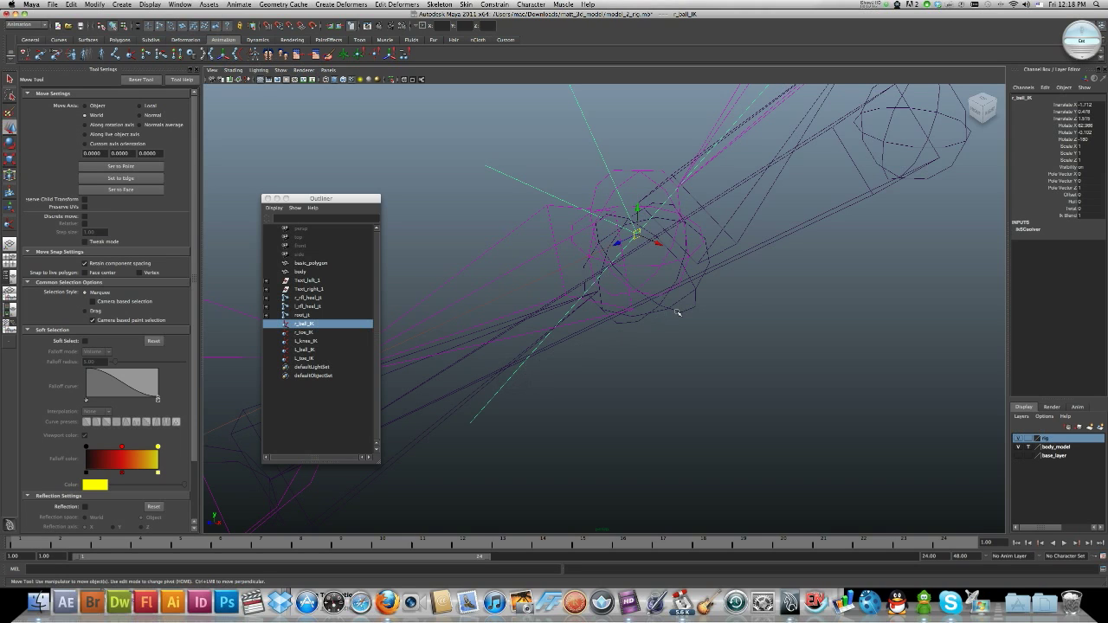
{"action": "left_click", "coordinate": [678, 312]}
{"action": "left_click", "coordinate": [678, 312]}
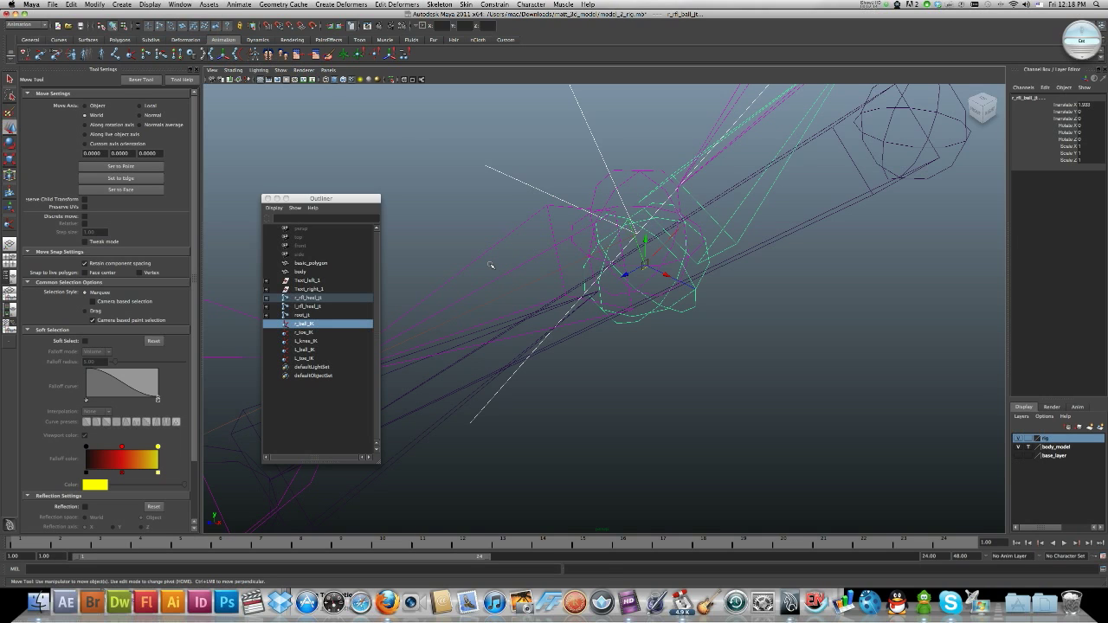
{"action": "key", "text": "p"}
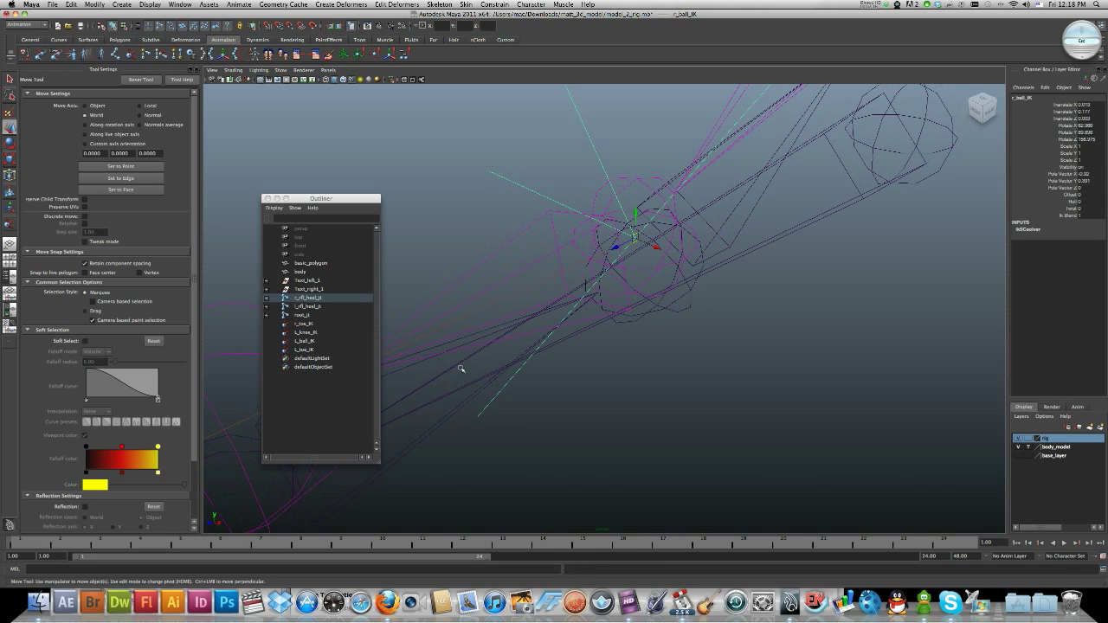
Parent r_toe_IK under r_rfl_toe_jt and deselect.
{"action": "mouse_move", "coordinate": [462, 344]}
{"action": "left_mouse_down", "text": "alt"}
{"action": "mouse_move", "coordinate": [663, 297]}
{"action": "mouse_move", "coordinate": [564, 395]}
{"action": "mouse_move", "coordinate": [651, 329]}
{"action": "mouse_move", "coordinate": [580, 241]}
{"action": "left_mouse_up", "text": "alt"}
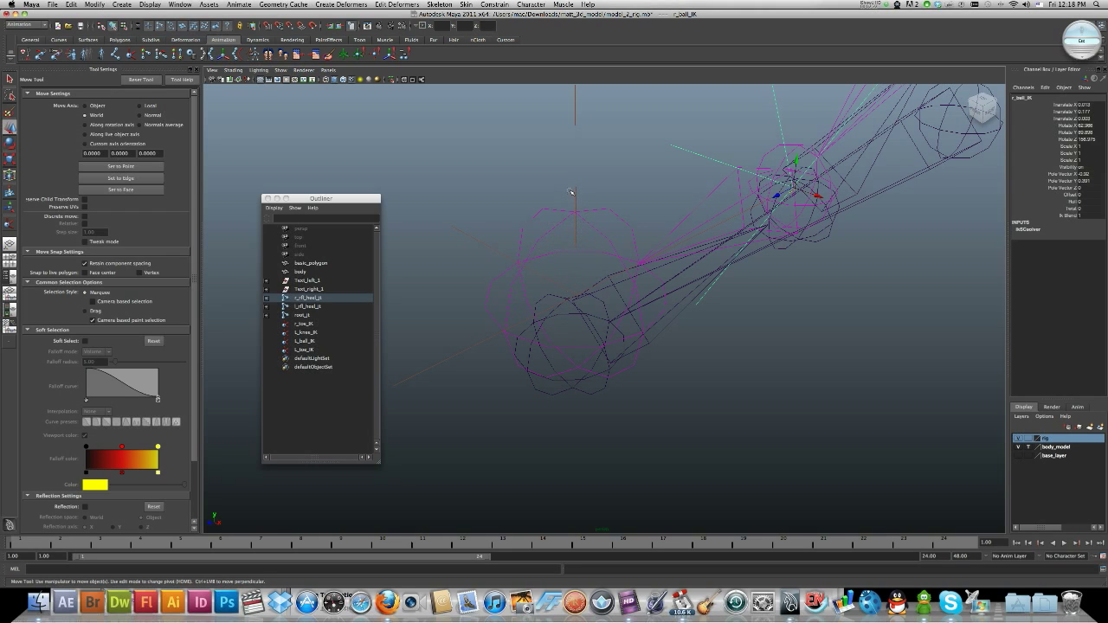
{"action": "left_click", "coordinate": [576, 189]}
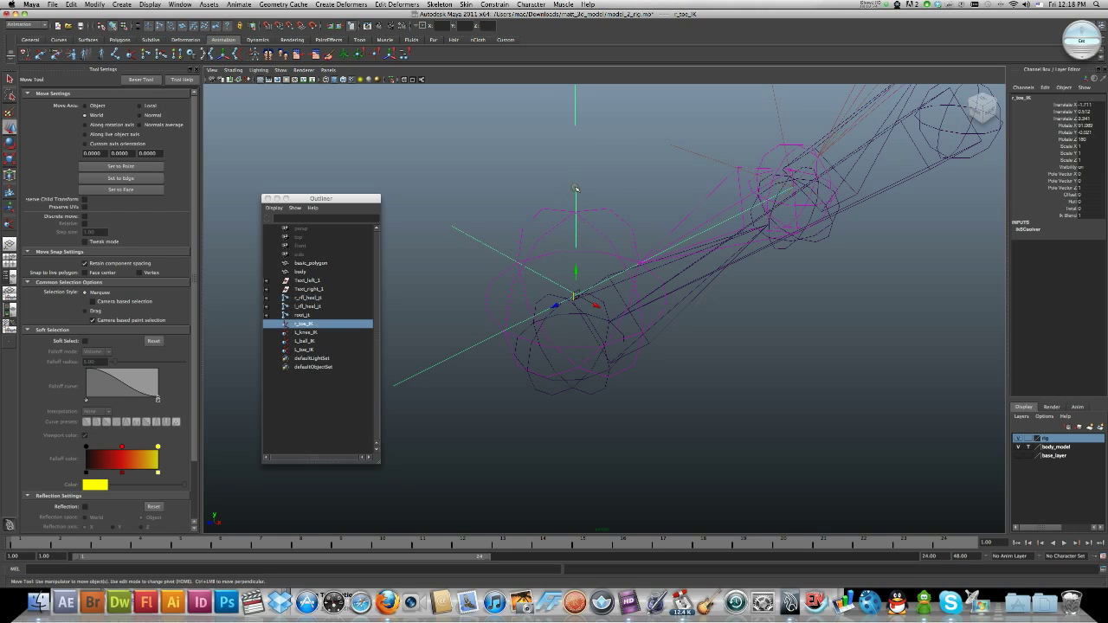
{"action": "scroll", "coordinate": [595, 328], "scroll_direction": "up", "scroll_amount": 2}
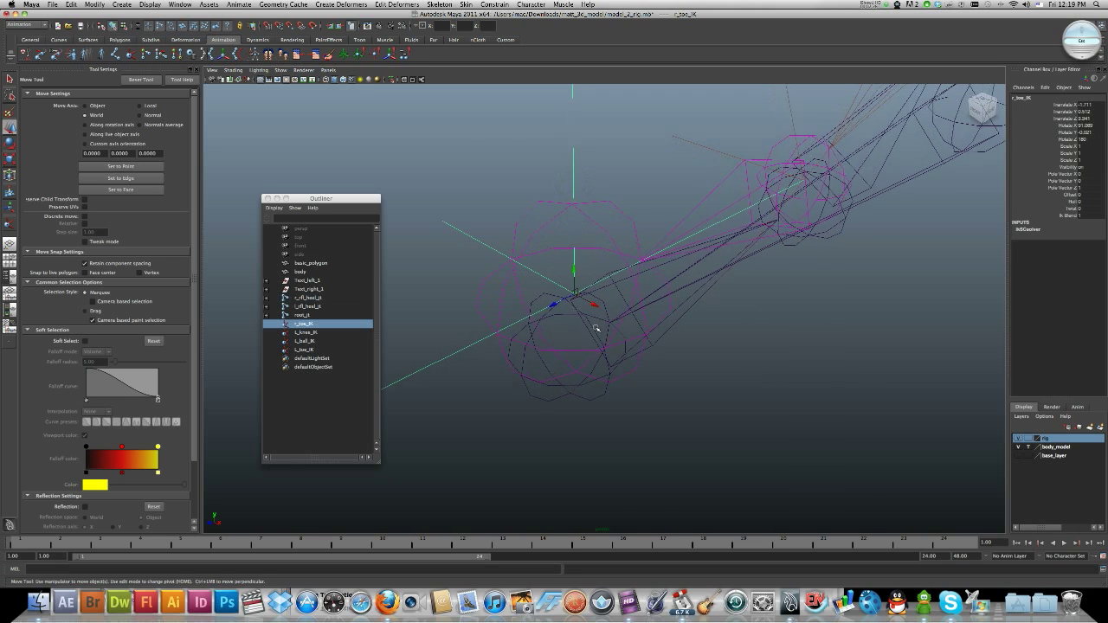
{"action": "scroll", "coordinate": [595, 328], "scroll_direction": "up", "scroll_amount": 3}
{"action": "scroll", "coordinate": [595, 328], "scroll_direction": "up", "scroll_amount": 3}
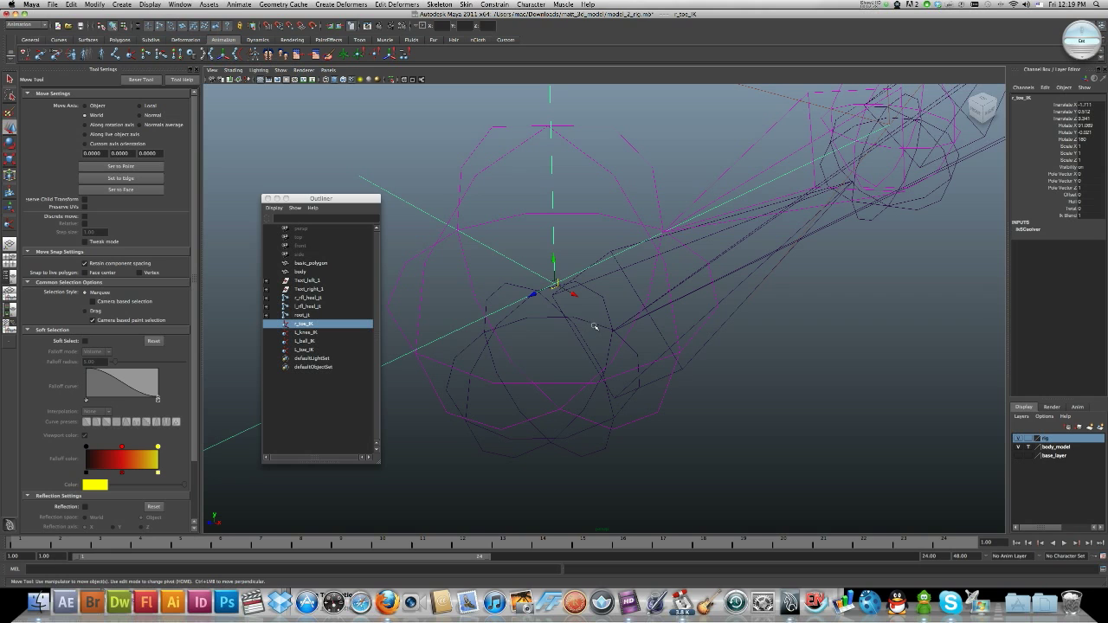
{"action": "left_click", "coordinate": [593, 325]}
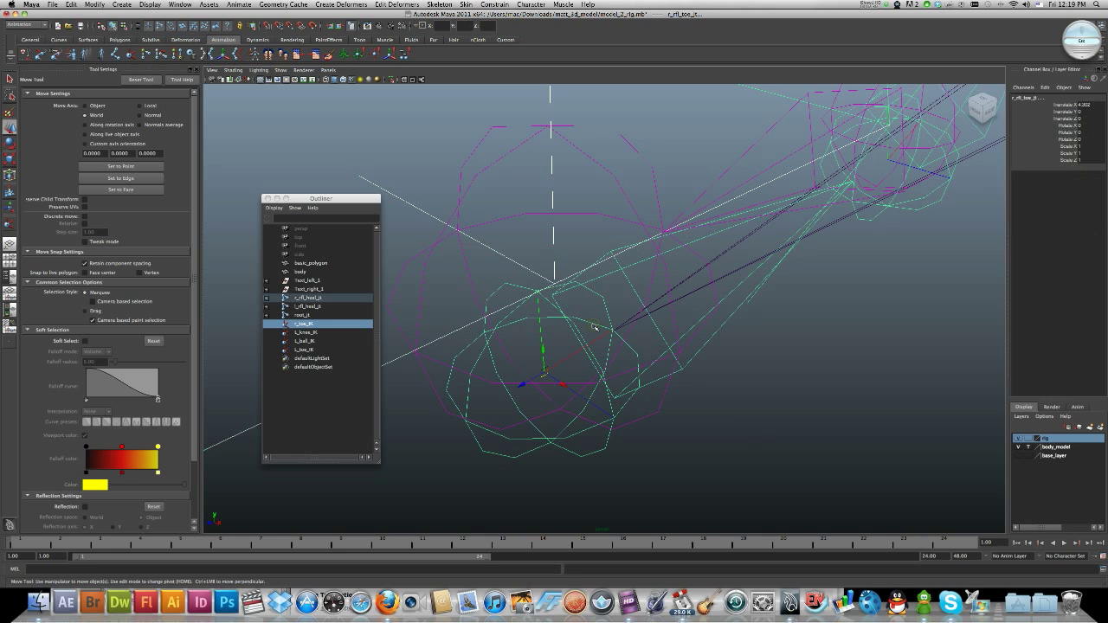
{"action": "left_click", "coordinate": [596, 328]}
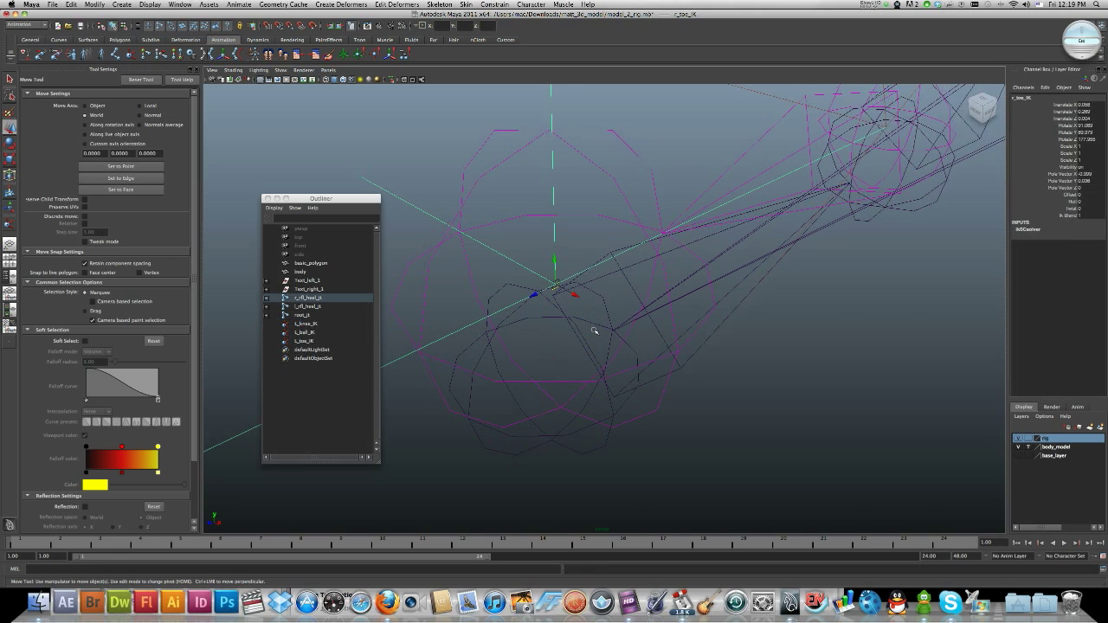
{"action": "scroll", "coordinate": [598, 329], "scroll_direction": "down", "scroll_amount": 3}
{"action": "scroll", "coordinate": [623, 333], "scroll_direction": "down", "scroll_amount": 3}
{"action": "left_click_drag", "start_coordinate": [709, 317], "coordinate": [750, 325], "text": "alt"}
{"action": "left_click", "coordinate": [747, 331]}
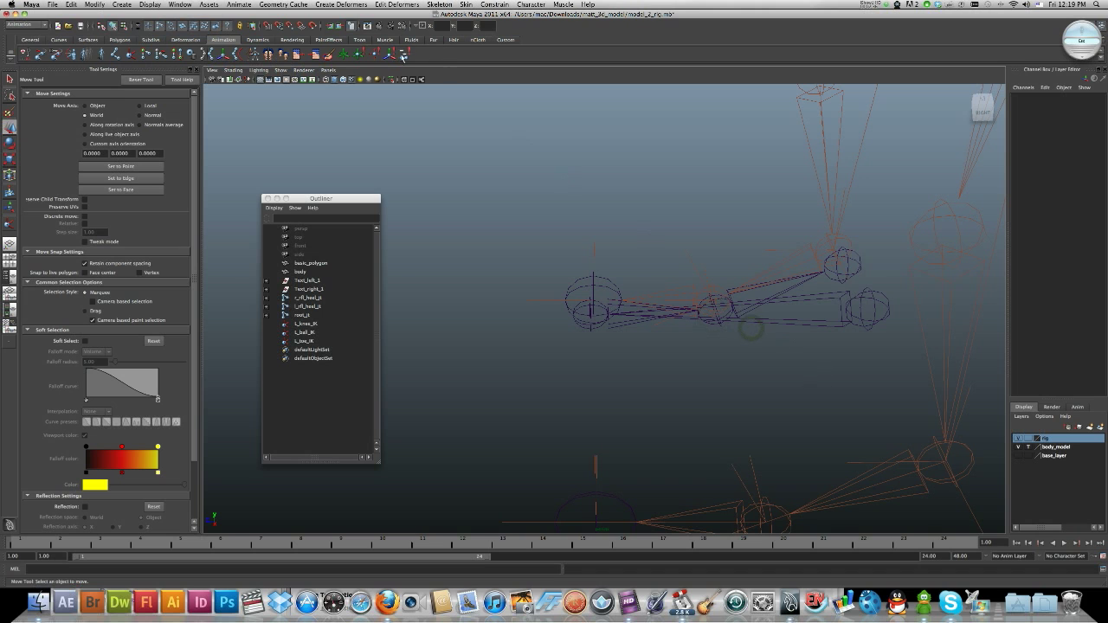
Turn on the viewport grid and select r_rfl_heel_jt for a test move.
{"action": "left_click", "coordinate": [150, 5]}
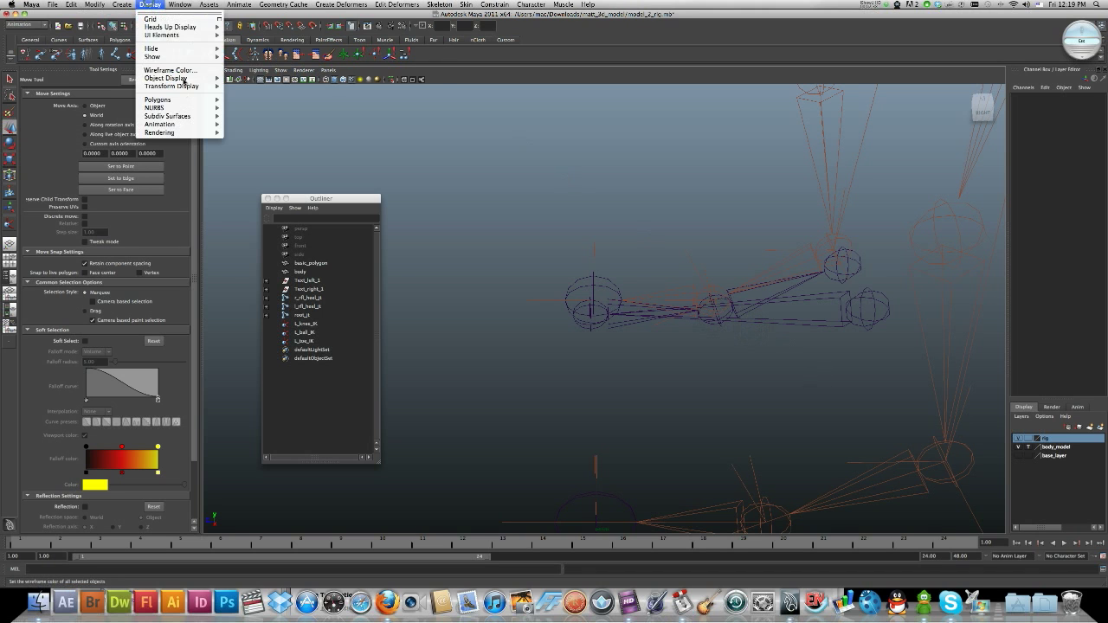
{"action": "left_click", "coordinate": [164, 15]}
{"action": "left_click_drag", "start_coordinate": [523, 182], "coordinate": [591, 225], "text": "alt"}
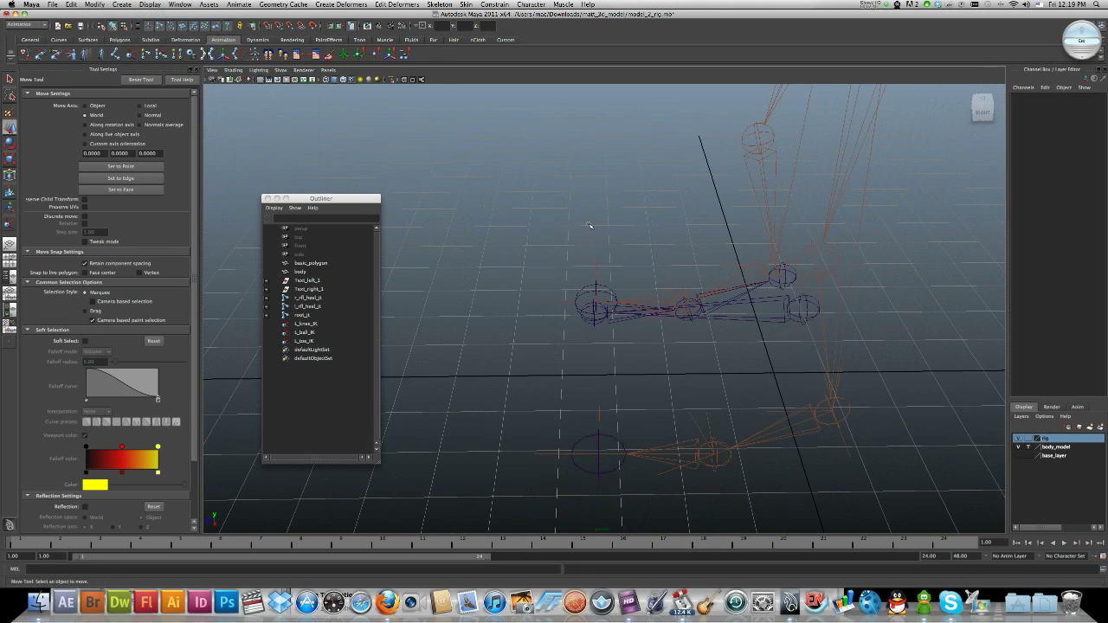
{"action": "left_click", "coordinate": [788, 323]}
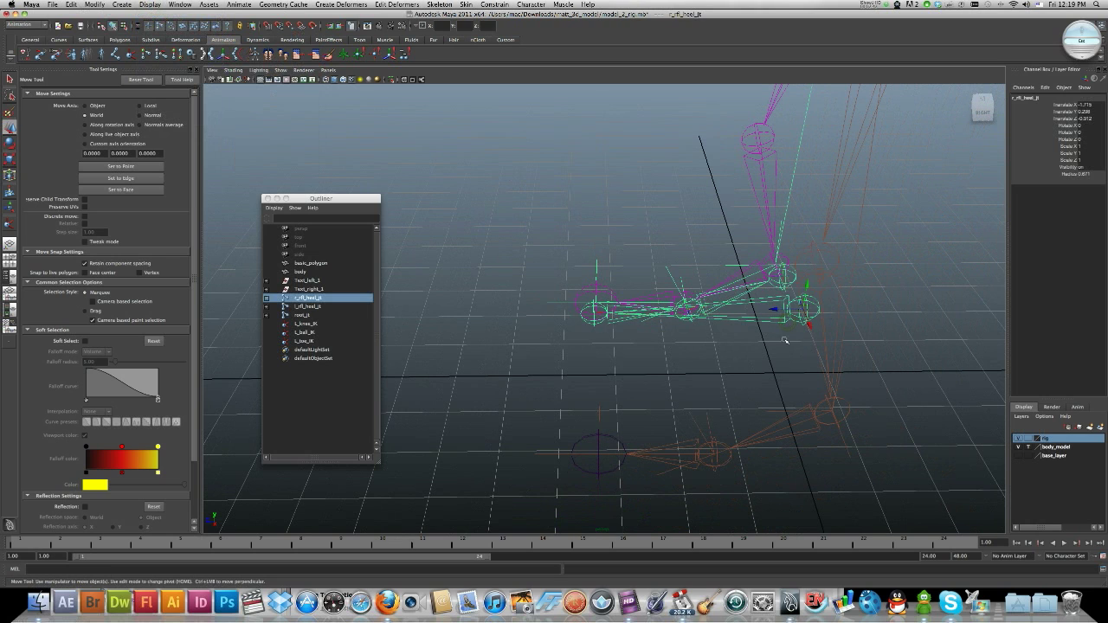
{"action": "left_click", "coordinate": [786, 343]}
{"action": "left_click", "coordinate": [805, 324]}
{"action": "mouse_move", "coordinate": [777, 309]}
{"action": "left_mouse_down", "text": "alt"}
{"action": "mouse_move", "coordinate": [958, 306]}
{"action": "mouse_move", "coordinate": [623, 308]}
{"action": "mouse_move", "coordinate": [817, 307]}
{"action": "mouse_move", "coordinate": [718, 308]}
{"action": "left_mouse_up", "text": "alt"}
Undo the right foot test move and deselect the heel joint.
{"action": "key", "text": "ctrl+z"}
{"action": "left_click", "coordinate": [695, 364]}
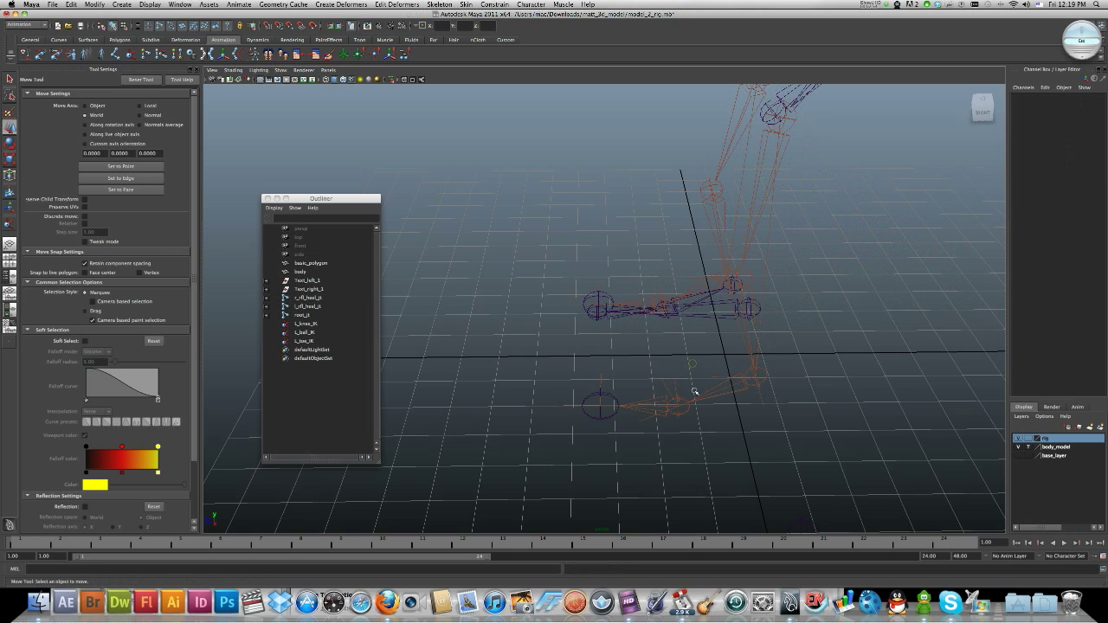
{"action": "left_click_drag", "start_coordinate": [718, 382], "coordinate": [744, 374], "text": "alt"}
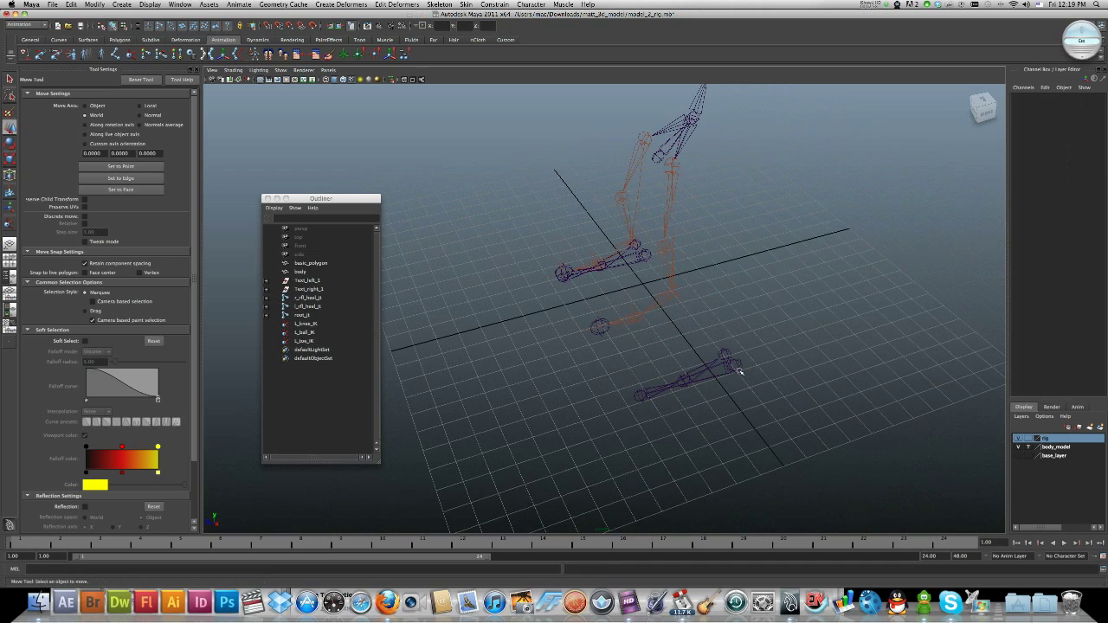
Return l_rfl_heel_jt to the left foot and frame it in view.
{"action": "left_click", "coordinate": [739, 370]}
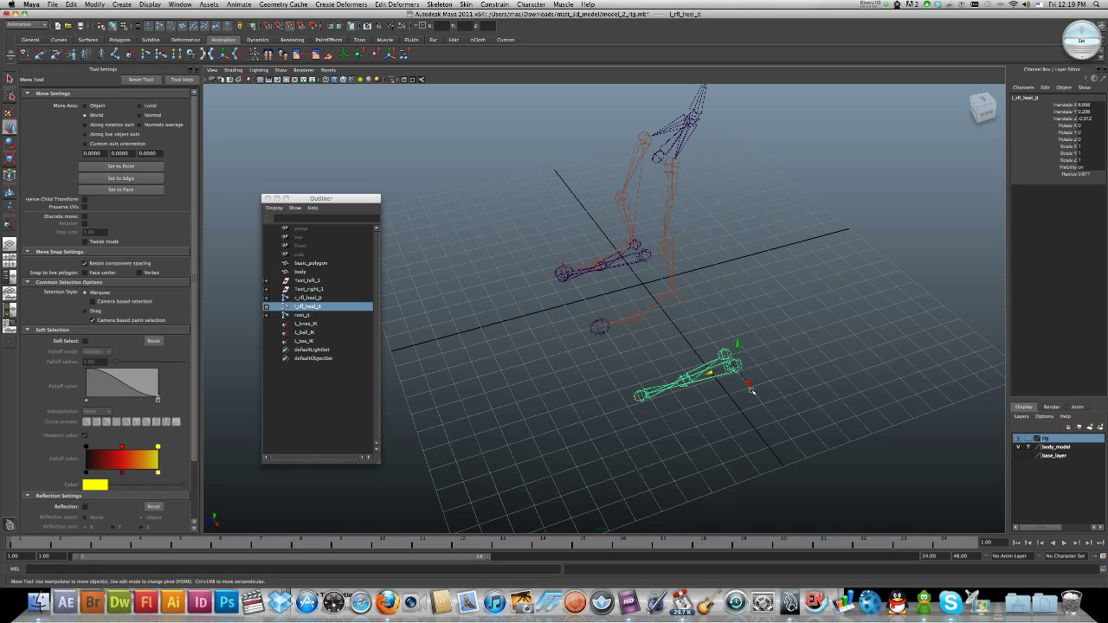
{"action": "key", "text": "z"}
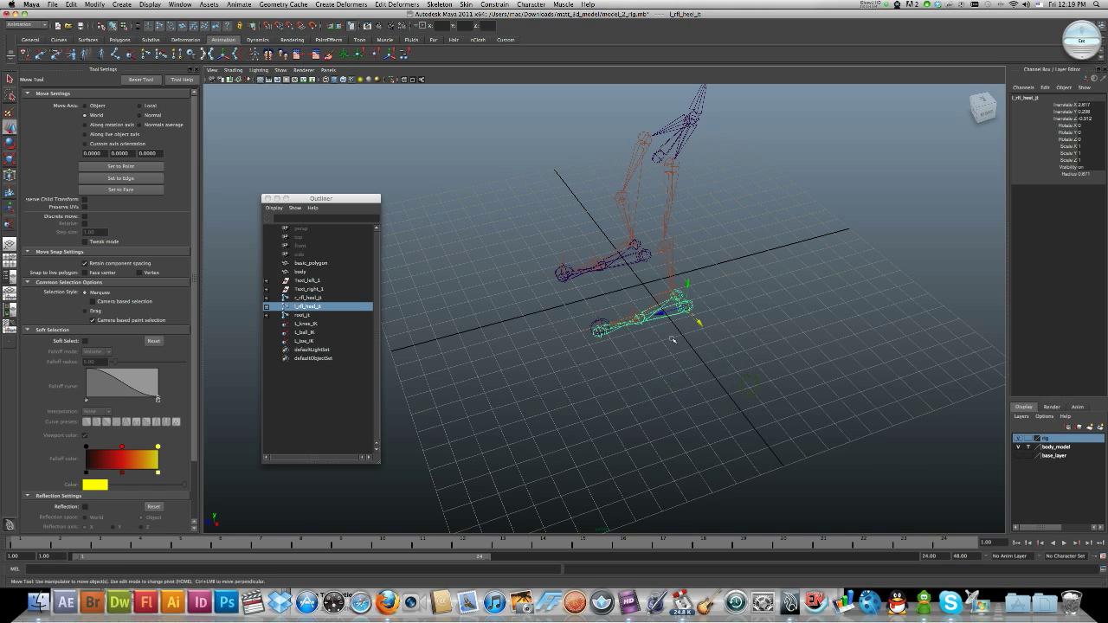
{"action": "key", "text": "f"}
{"action": "scroll", "coordinate": [793, 317], "scroll_direction": "up", "scroll_amount": 3}
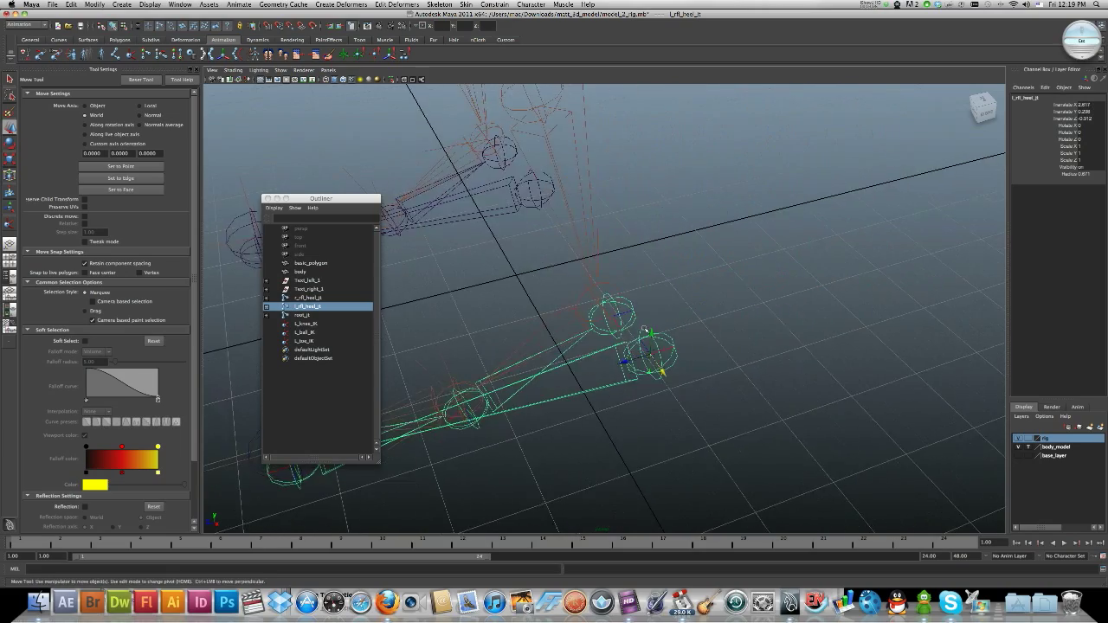
{"action": "scroll", "coordinate": [645, 330], "scroll_direction": "up", "scroll_amount": 3}
{"action": "scroll", "coordinate": [636, 346], "scroll_direction": "down", "scroll_amount": 2}
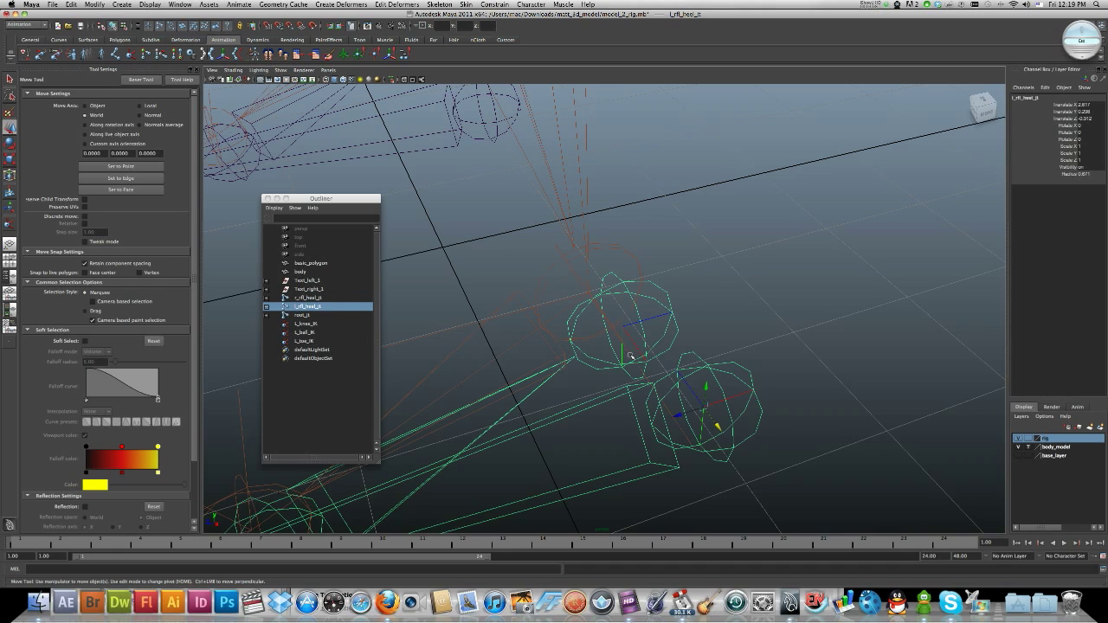
Parent l_knee_IK under l_rfl_ankle_jt.
{"action": "left_click", "coordinate": [630, 356]}
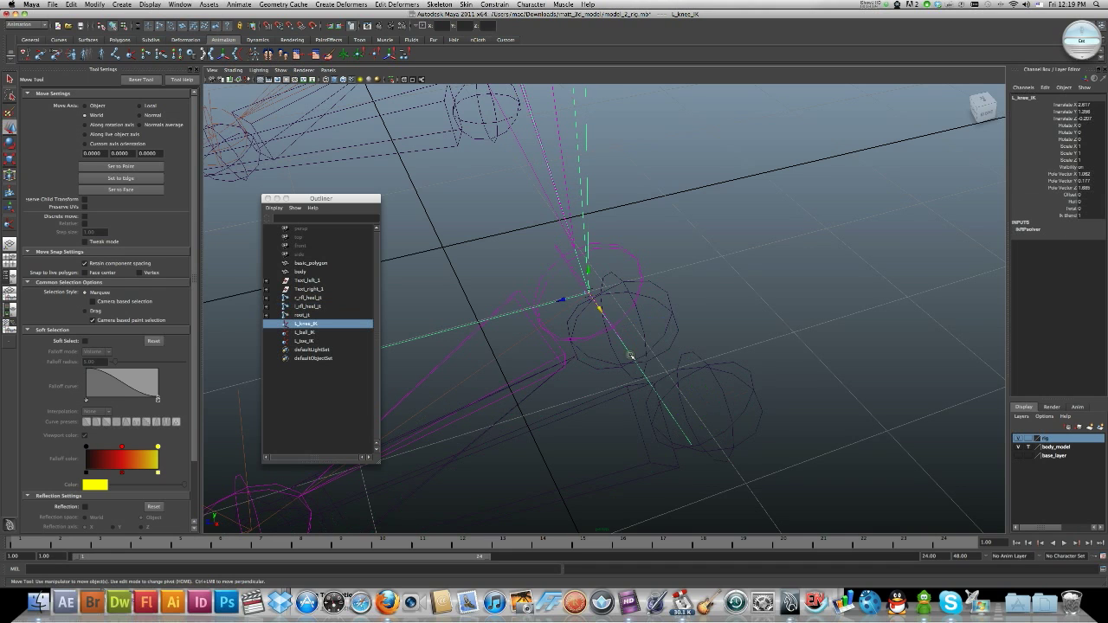
{"action": "left_click", "coordinate": [674, 328]}
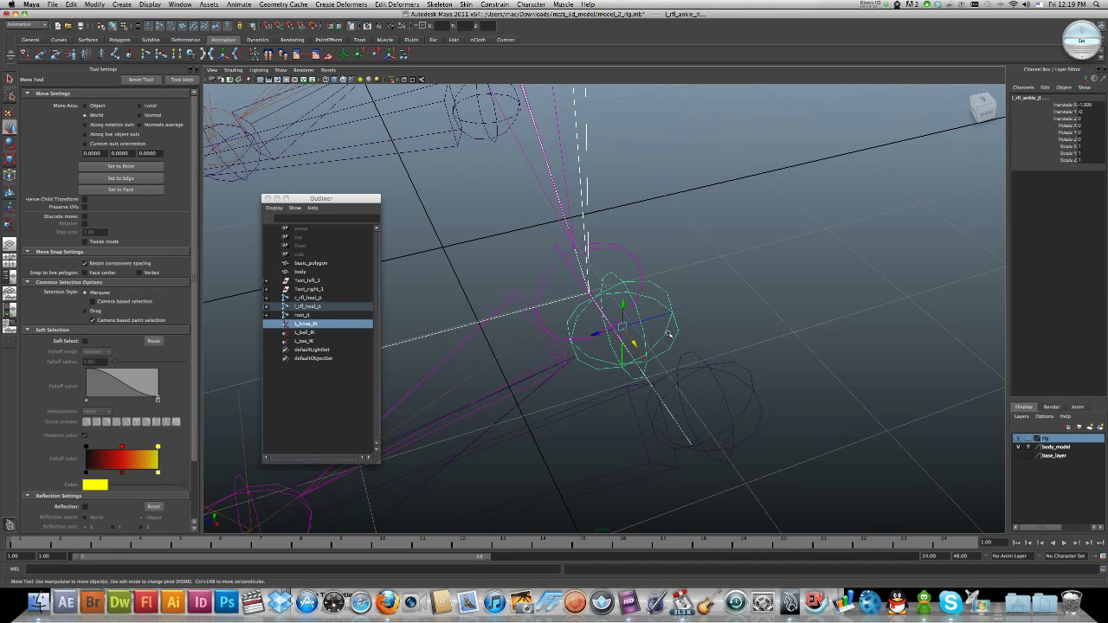
{"action": "left_click", "coordinate": [635, 344]}
{"action": "left_click_drag", "start_coordinate": [624, 350], "coordinate": [524, 369], "text": "alt"}
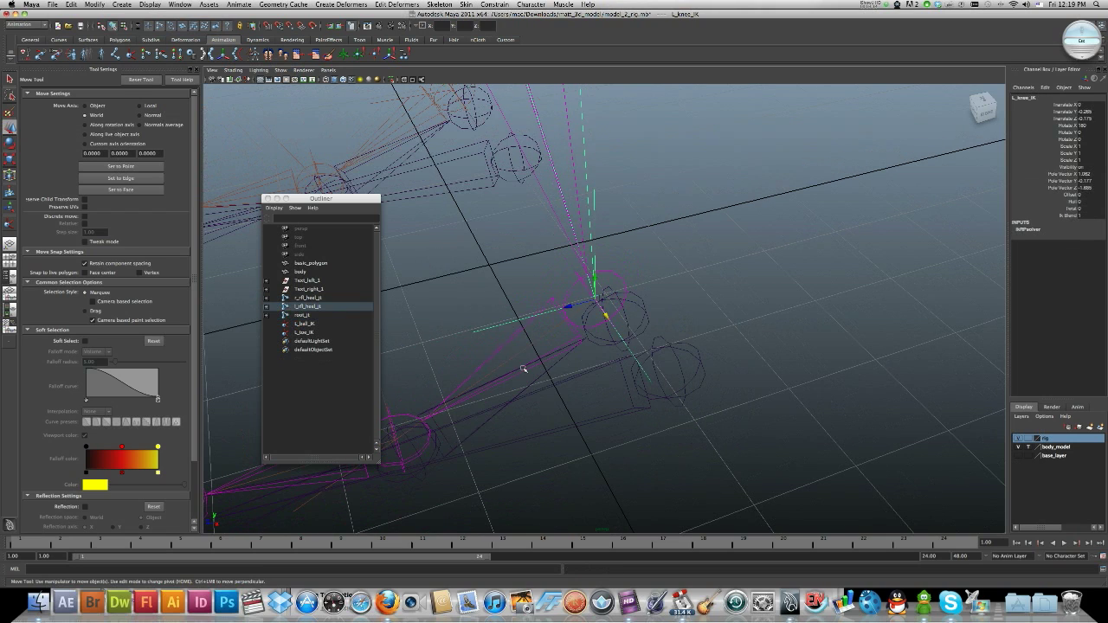
{"action": "middle_click_drag", "start_coordinate": [632, 304], "coordinate": [588, 385]}
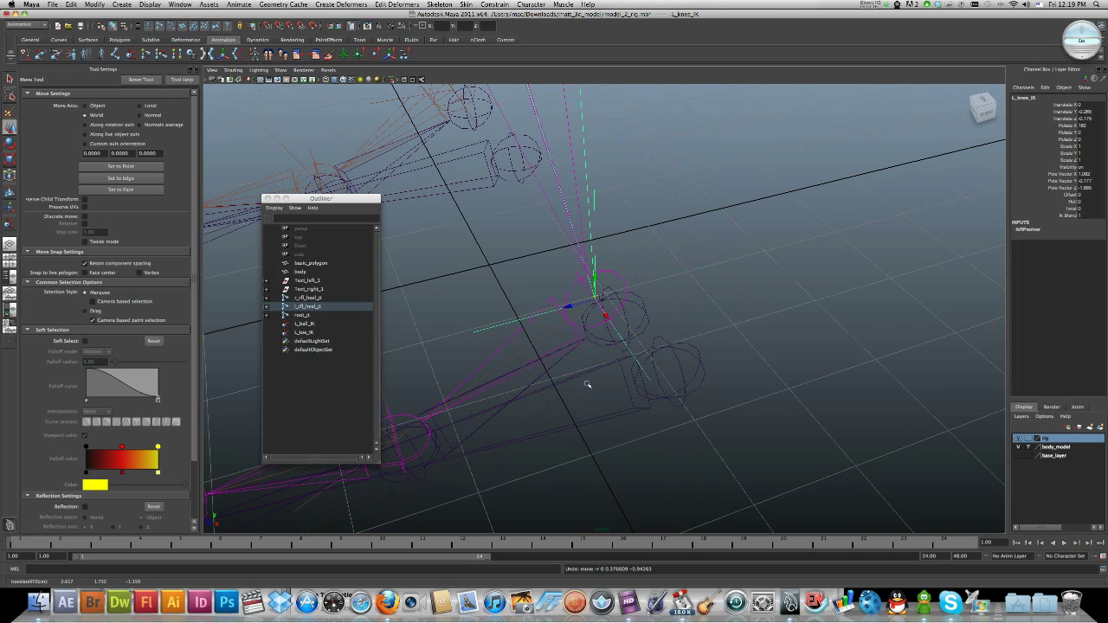
{"action": "mouse_move", "coordinate": [589, 385]}
{"action": "left_mouse_down", "text": "alt"}
{"action": "mouse_move", "coordinate": [654, 313]}
{"action": "mouse_move", "coordinate": [573, 348]}
{"action": "left_mouse_up", "text": "alt"}
Parent l_ball_IK under l_rfl_ball_jt.
{"action": "left_click", "coordinate": [573, 348]}
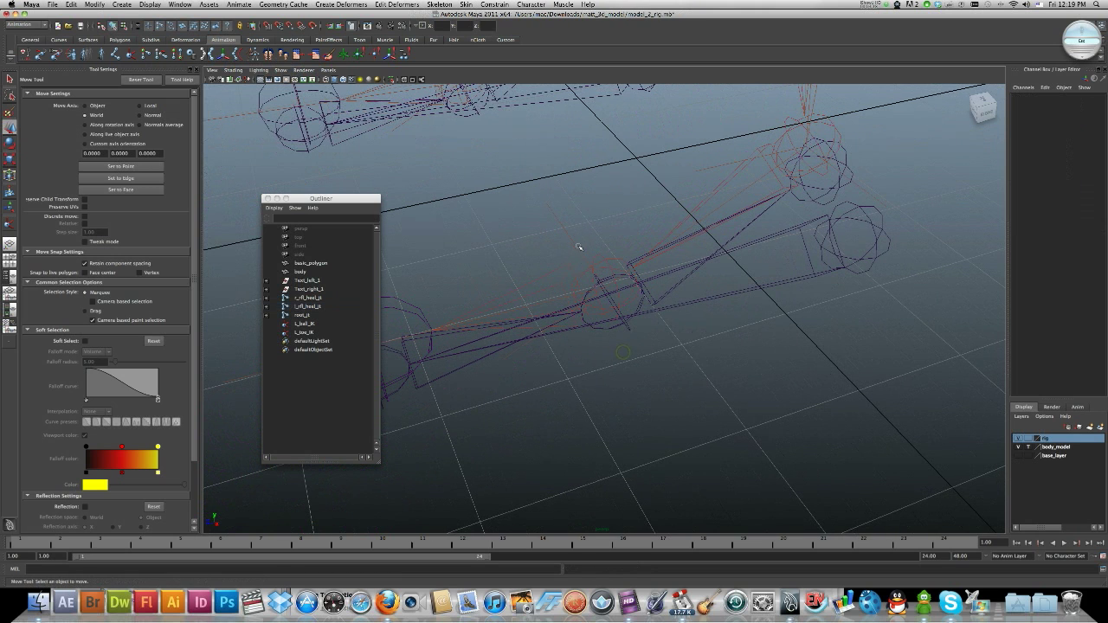
{"action": "left_click", "coordinate": [603, 330]}
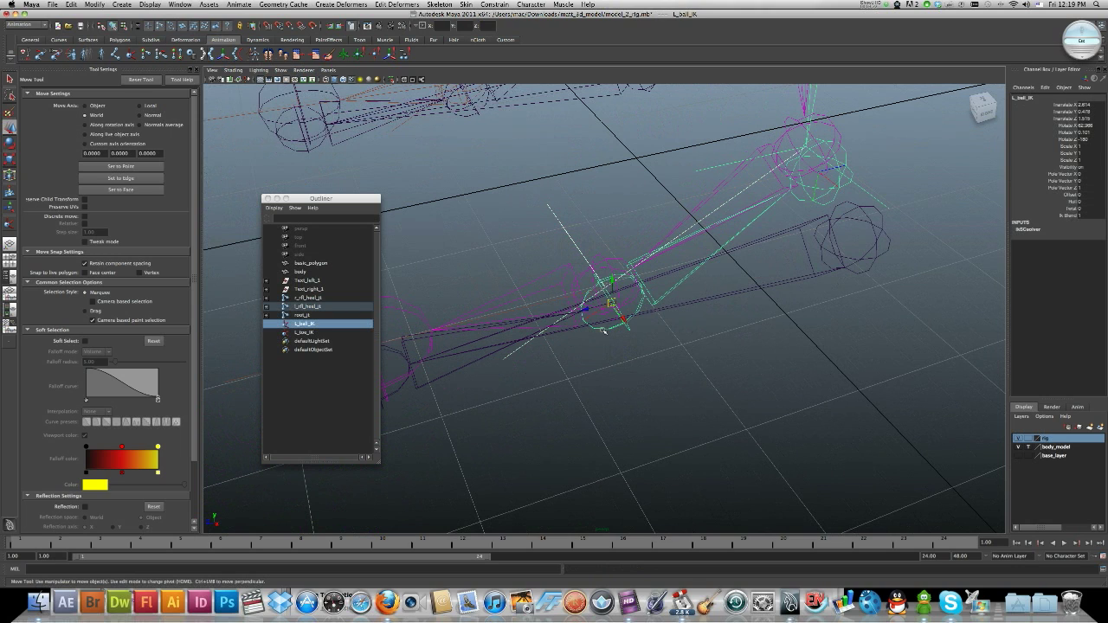
{"action": "key", "text": "p"}
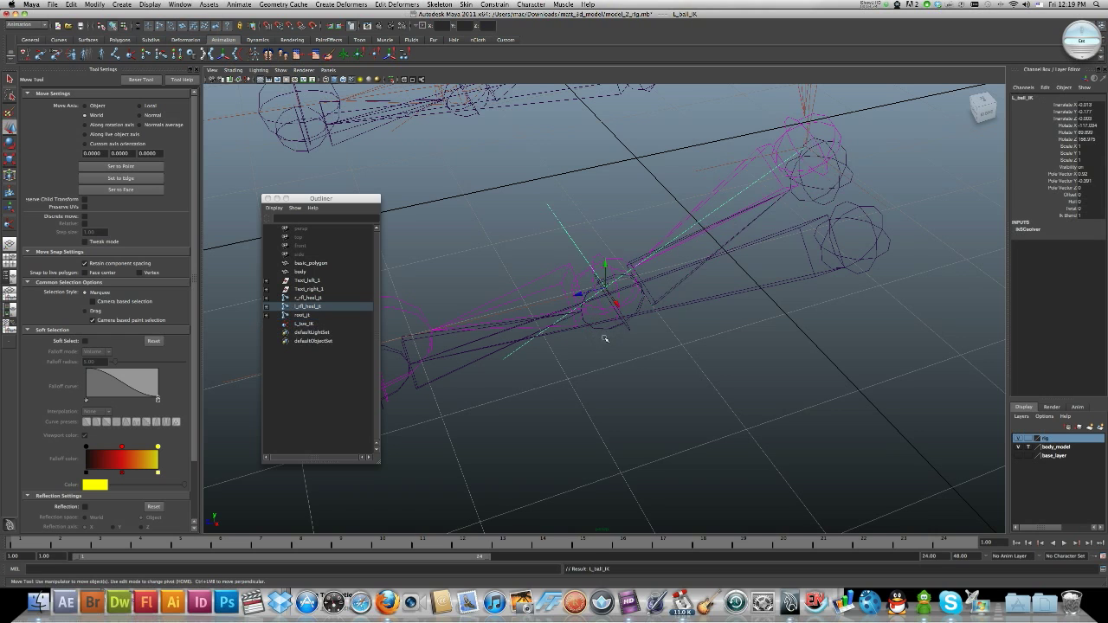
{"action": "mouse_move", "coordinate": [604, 334]}
{"action": "left_mouse_down", "text": "alt"}
{"action": "mouse_move", "coordinate": [608, 346]}
{"action": "mouse_move", "coordinate": [553, 351]}
{"action": "left_mouse_up", "text": "alt"}
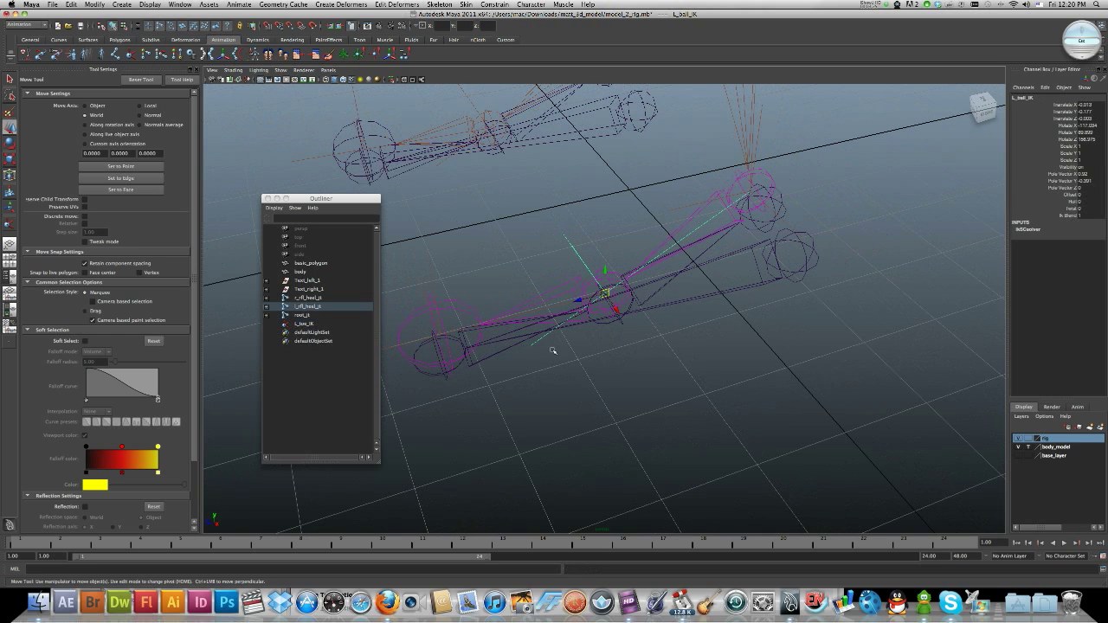
Parent l_toe_IK under l_rfl_toe_jt and deselect.
{"action": "left_click", "coordinate": [431, 272]}
{"action": "left_click_drag", "start_coordinate": [437, 322], "coordinate": [465, 361]}
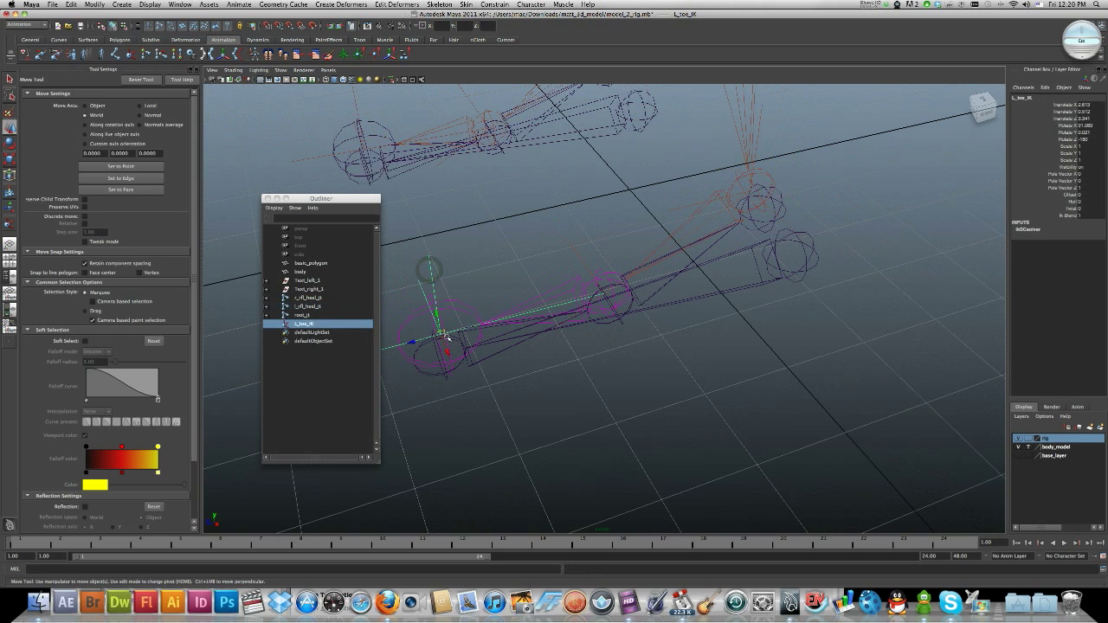
{"action": "left_click", "coordinate": [457, 368], "text": "shift"}
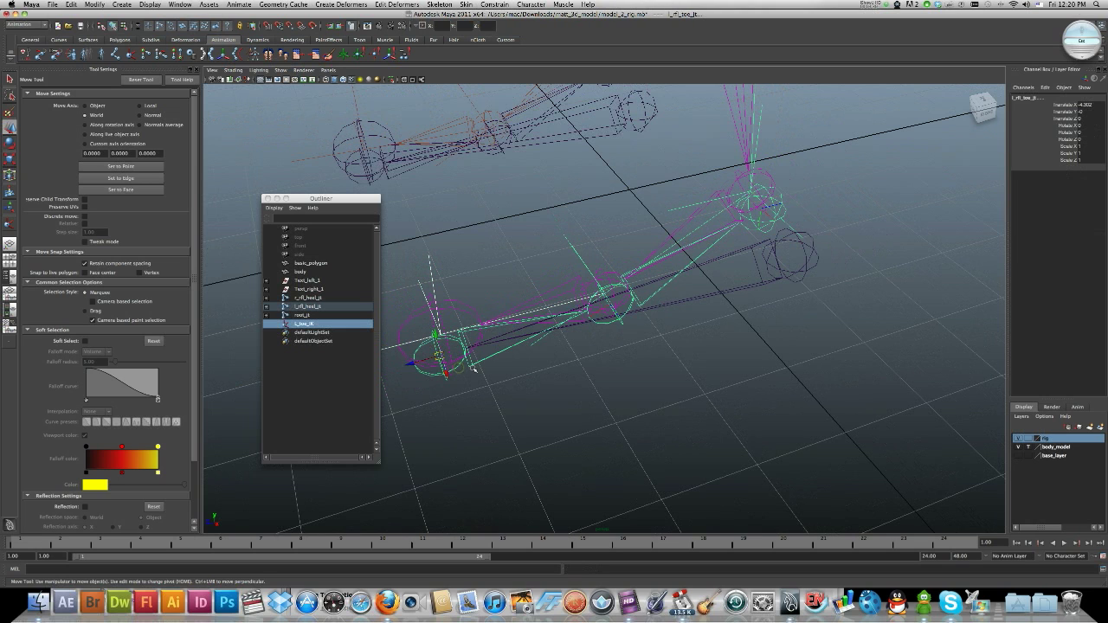
{"action": "left_click", "coordinate": [546, 394]}
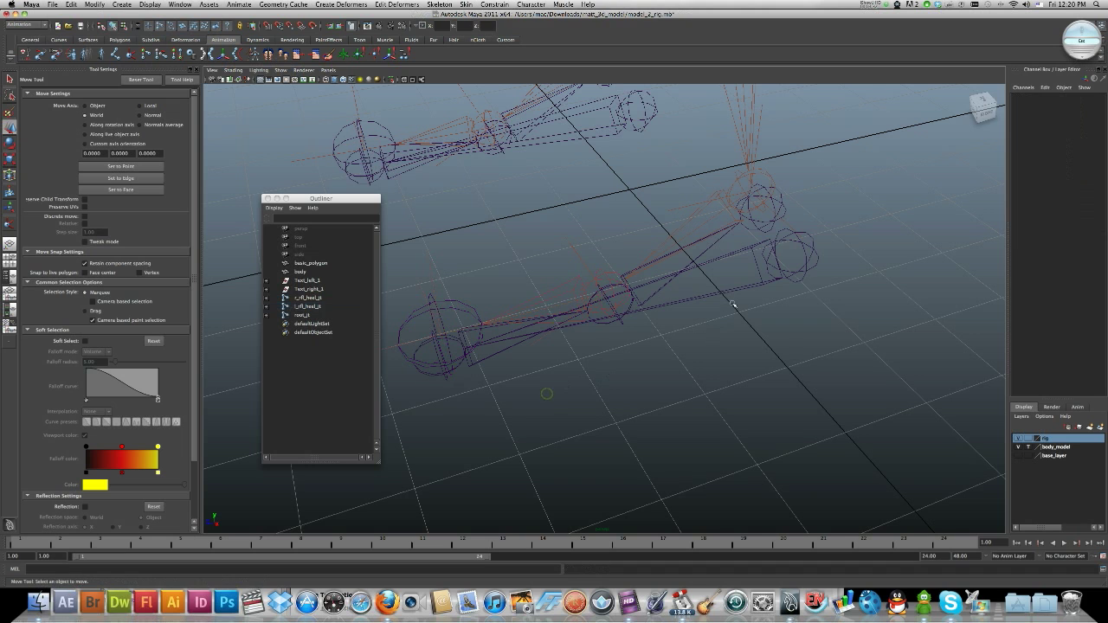
Hide the grid and test-drag l_rfl_heel_jt to confirm the left leg follows.
{"action": "left_click", "coordinate": [792, 277]}
{"action": "left_click_drag", "start_coordinate": [792, 277], "coordinate": [736, 282], "text": "alt"}
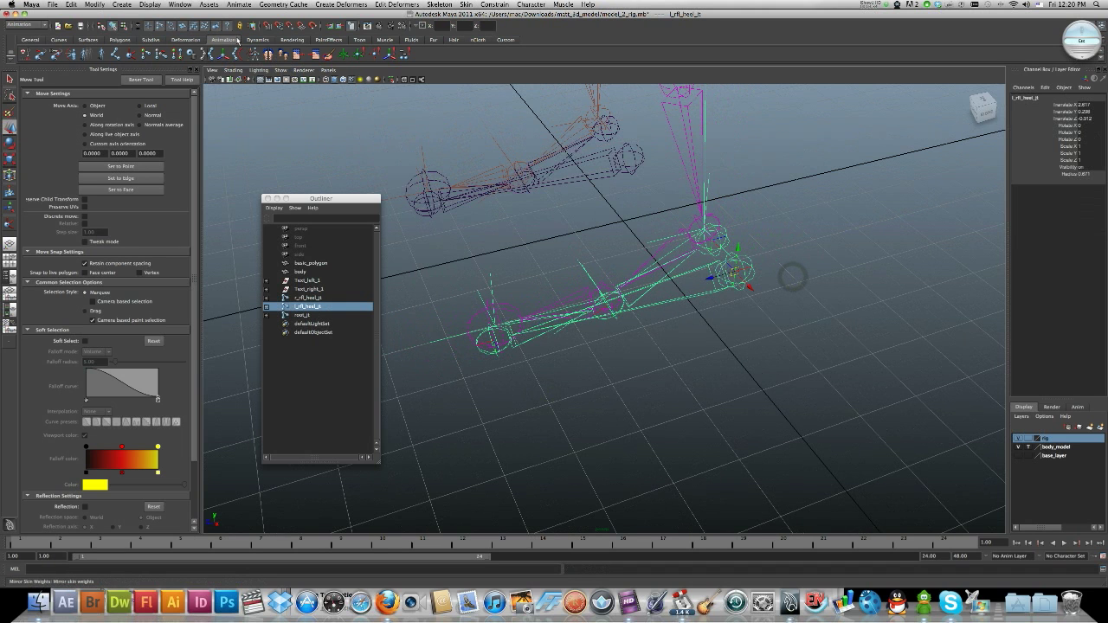
{"action": "left_click", "coordinate": [150, 5]}
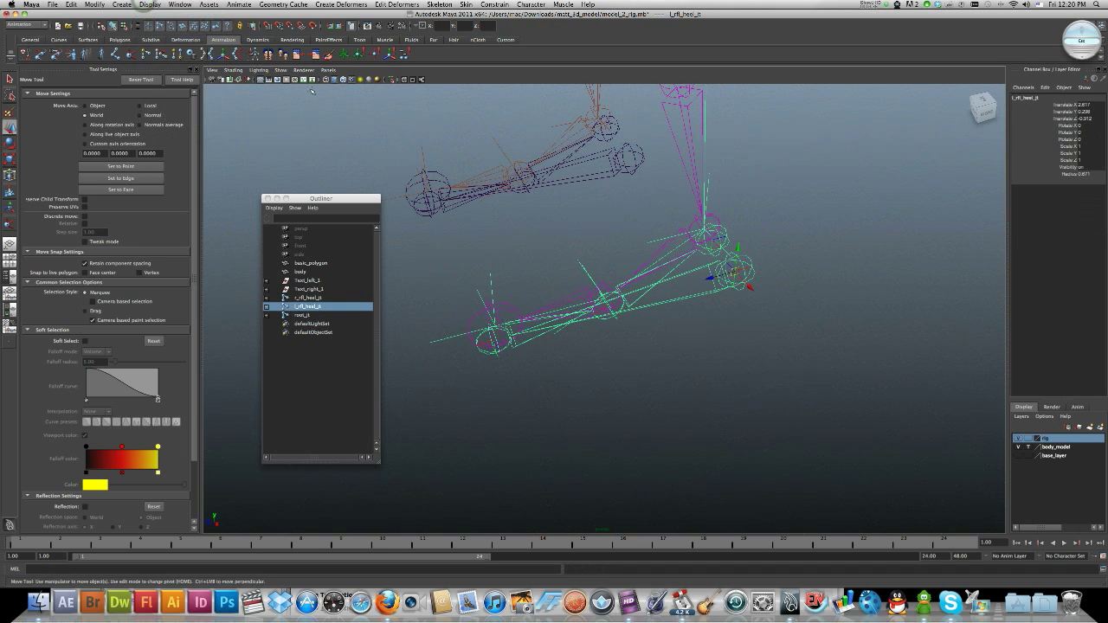
{"action": "mouse_move", "coordinate": [312, 139]}
{"action": "left_mouse_down", "text": "alt"}
{"action": "mouse_move", "coordinate": [347, 119]}
{"action": "mouse_move", "coordinate": [528, 186]}
{"action": "mouse_move", "coordinate": [515, 327]}
{"action": "mouse_move", "coordinate": [515, 310]}
{"action": "left_mouse_up", "text": "alt"}
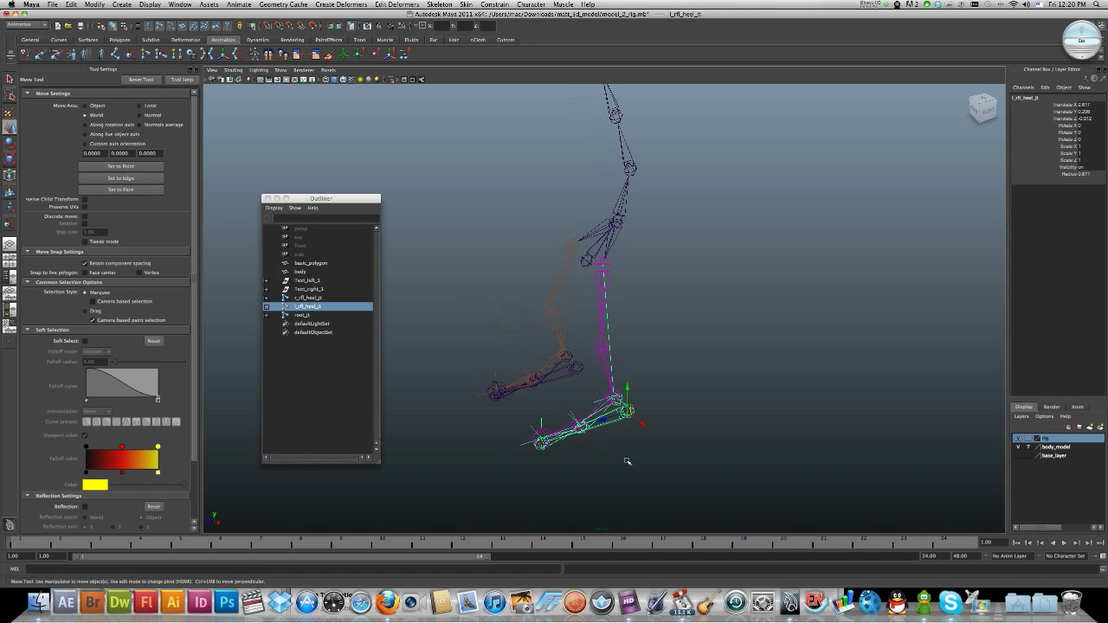
{"action": "left_click", "coordinate": [627, 461]}
{"action": "left_click", "coordinate": [625, 414]}
{"action": "mouse_move", "coordinate": [606, 420]}
{"action": "left_mouse_down"}
{"action": "mouse_move", "coordinate": [599, 414]}
{"action": "mouse_move", "coordinate": [645, 394]}
{"action": "mouse_move", "coordinate": [587, 391]}
{"action": "mouse_move", "coordinate": [579, 407]}
{"action": "mouse_move", "coordinate": [658, 381]}
{"action": "mouse_move", "coordinate": [520, 455]}
{"action": "mouse_move", "coordinate": [554, 424]}
{"action": "mouse_move", "coordinate": [676, 374]}
{"action": "mouse_move", "coordinate": [671, 397]}
{"action": "left_mouse_up"}
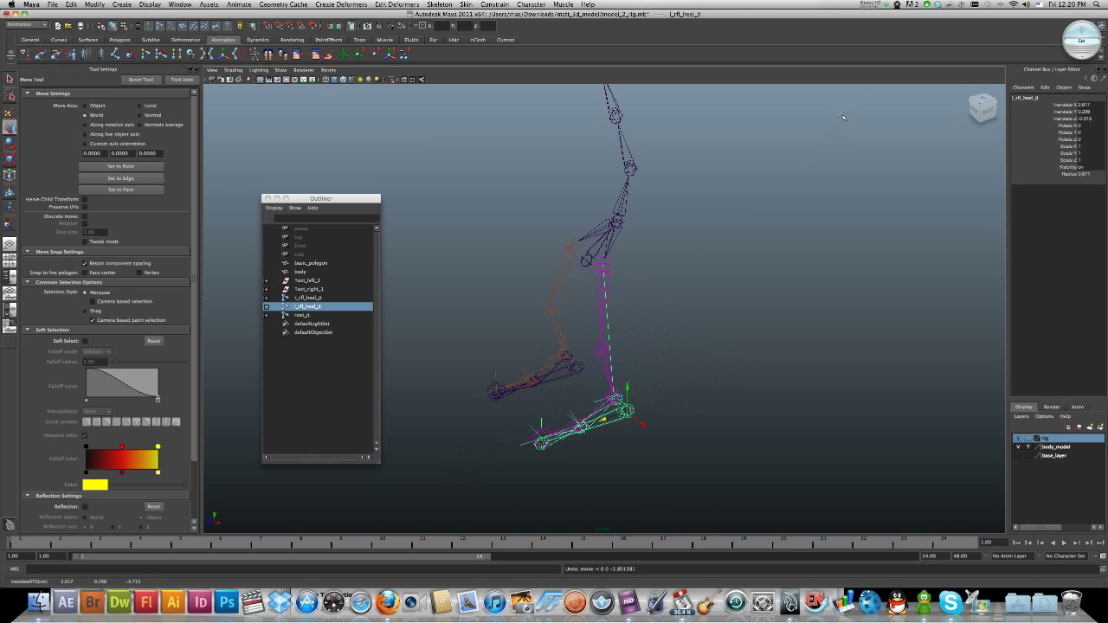